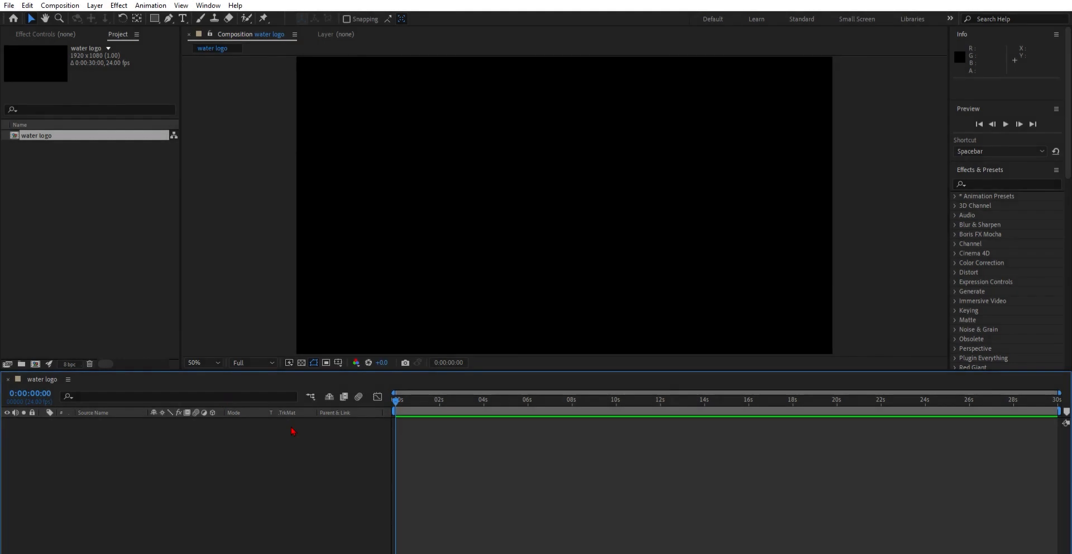
Step: Search the effects for linear and apply Linear Wipe to the Pale Gray-Orange solid layer
key(comma)
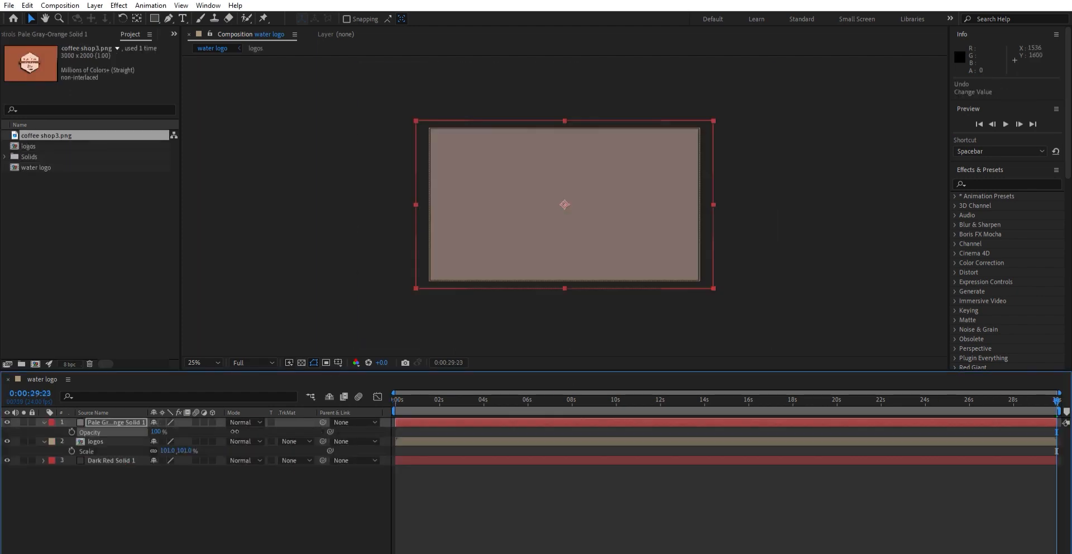
click(985, 180)
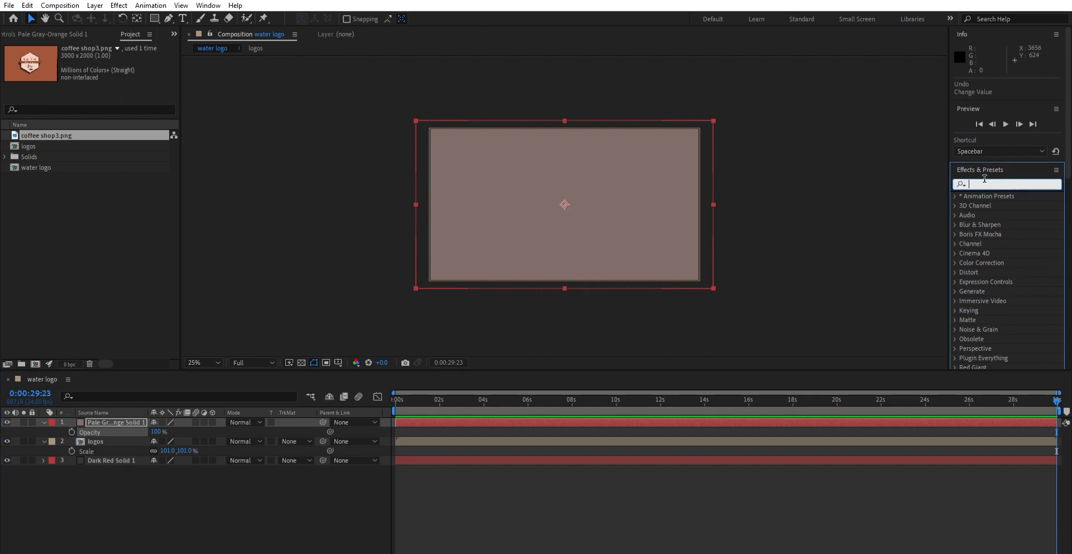
text(linear)
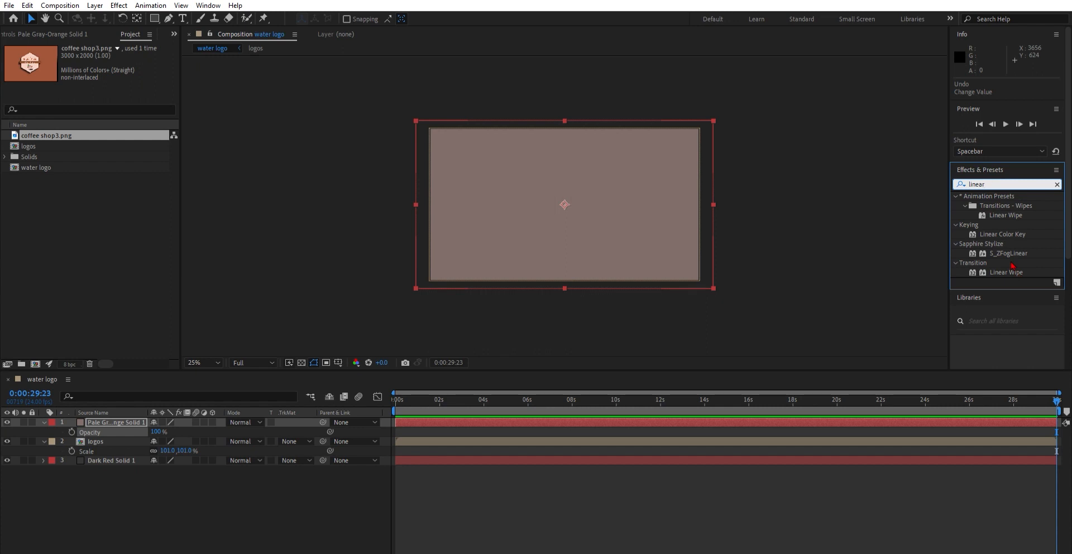
drag(1005, 269, 522, 233)
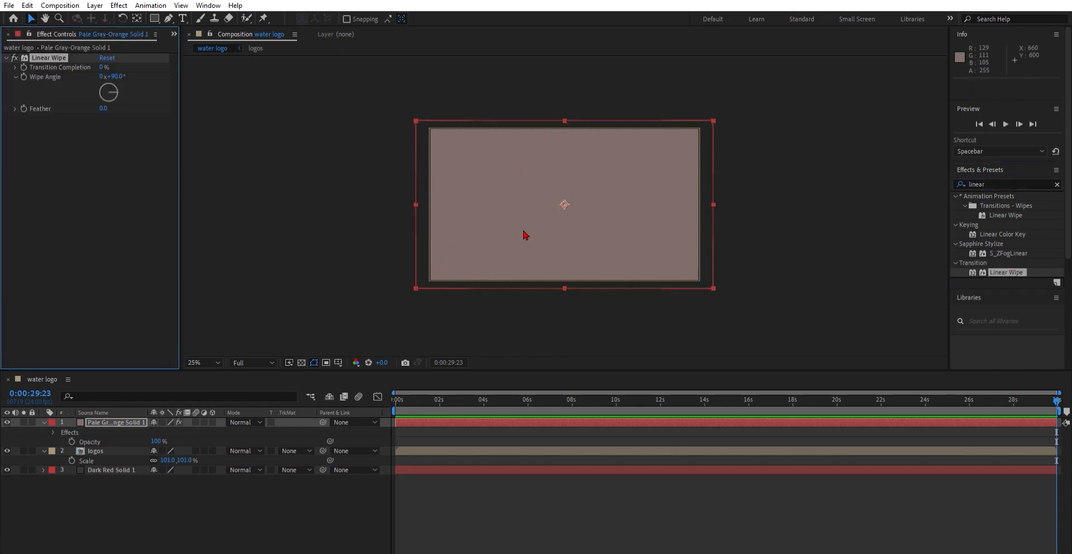
Step: Expand the Linear Wipe properties and set the Wipe Angle to 0 degrees
mouse_move(104, 67)
mouse_down()
mouse_move(127, 57)
mouse_move(93, 59)
mouse_up()
click(16, 65)
click(15, 67)
click(15, 108)
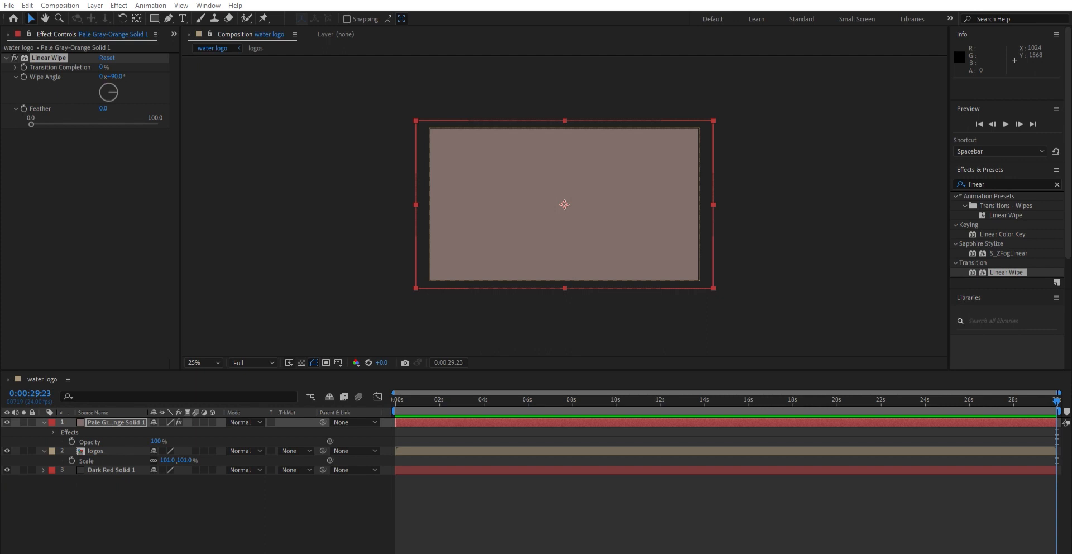
click(66, 205)
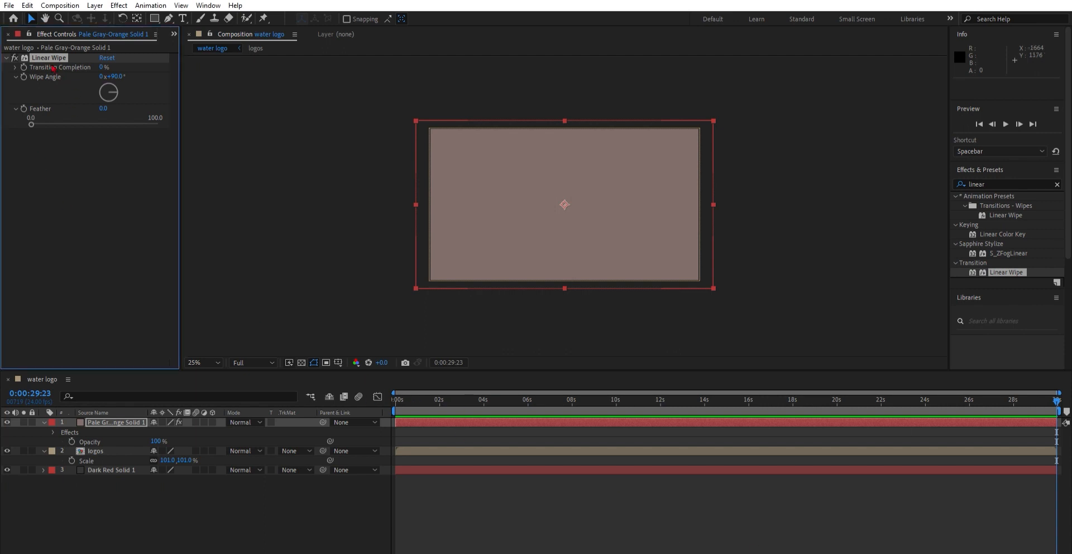
click(115, 77)
text(0)
key(Return)
Step: Keyframe Transition Completion from 0% at the start to 100% at 4 seconds
drag(405, 400, 484, 414)
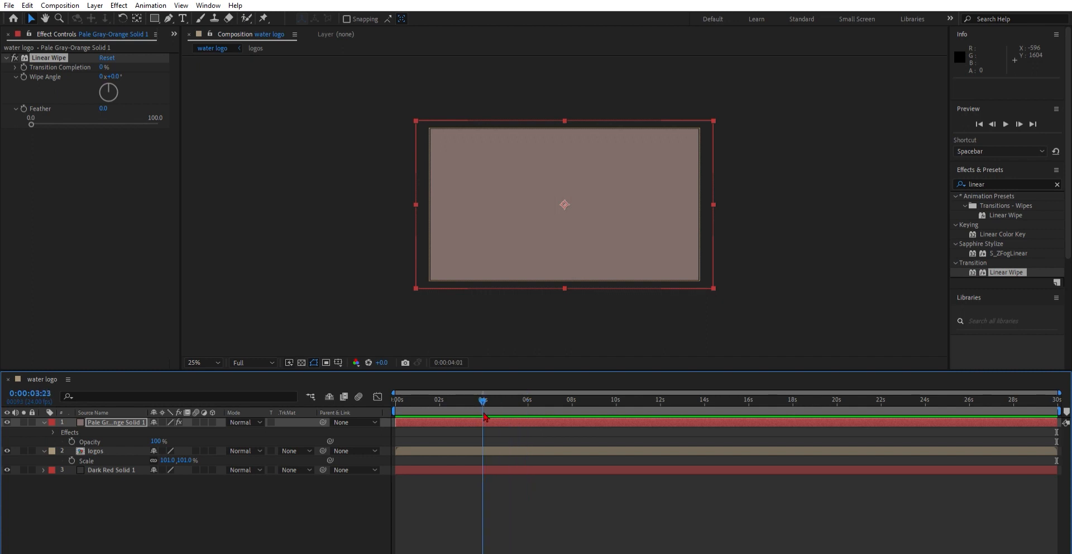
click(484, 395)
drag(104, 66, 173, 62)
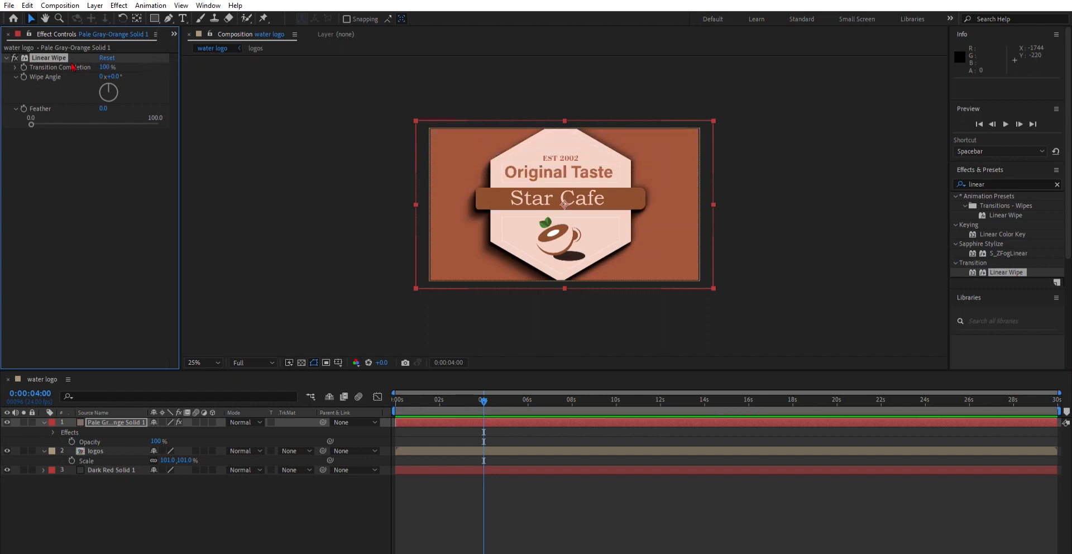
click(24, 67)
drag(484, 400, 392, 394)
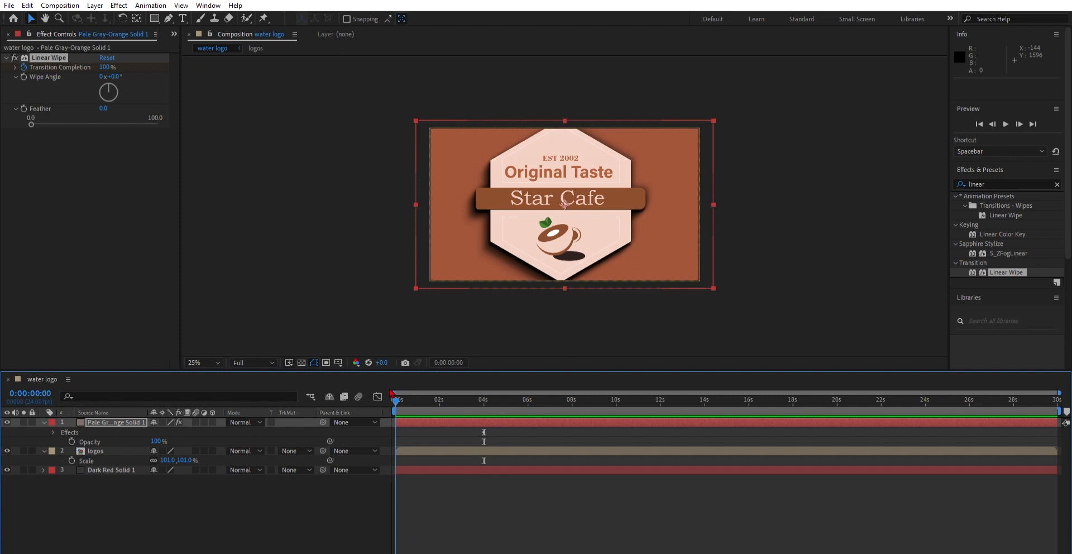
drag(110, 67, 70, 59)
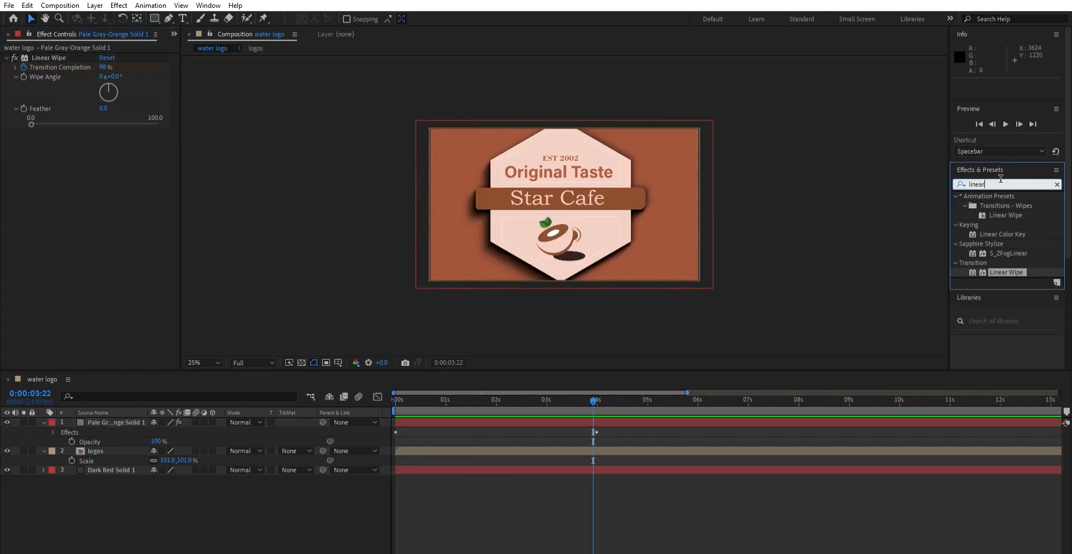
Step: Search the effects for turb and apply Turbulent Displace to the same solid layer
click(995, 187)
text(tur)
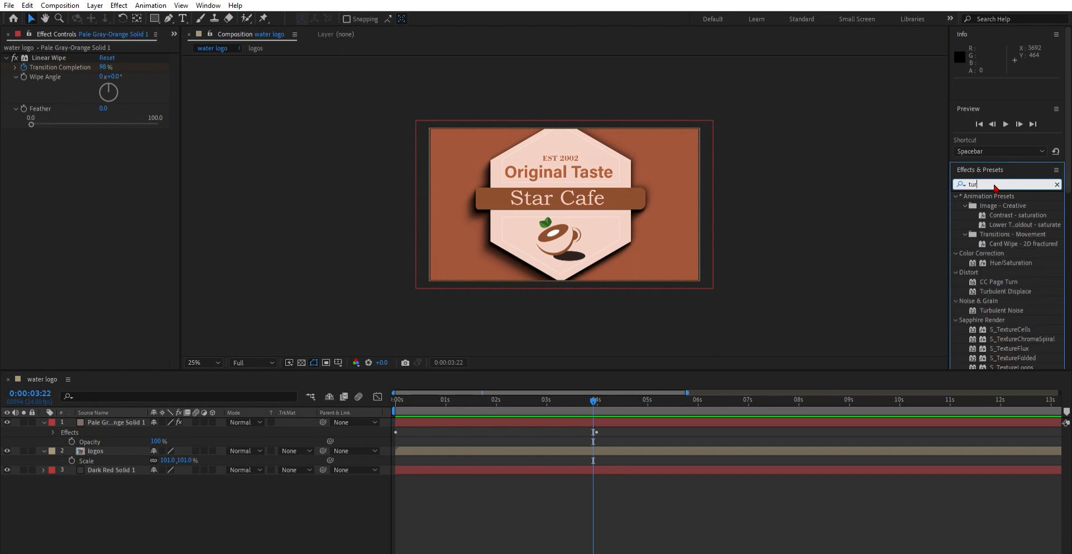
text(b)
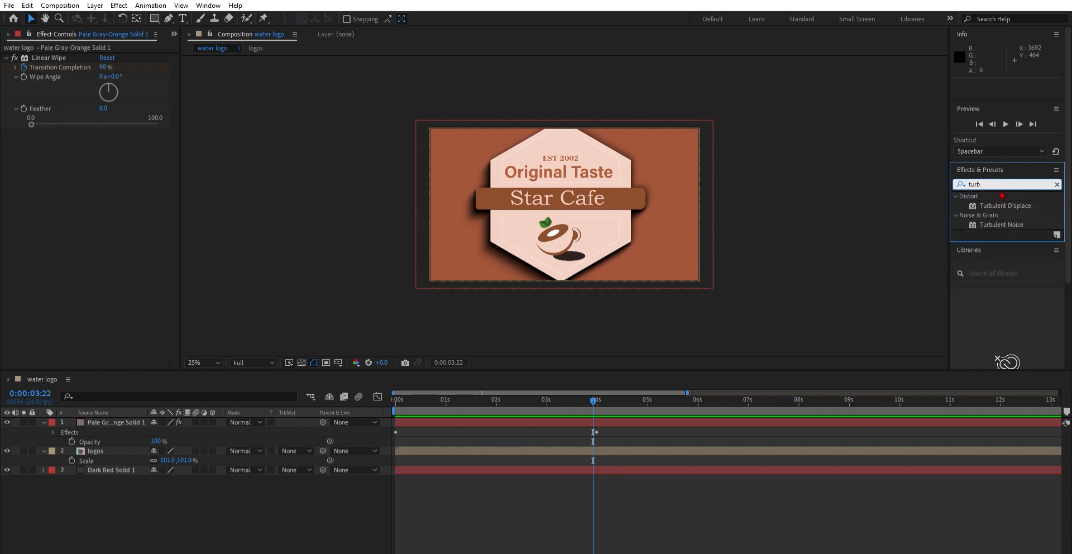
drag(1007, 206, 633, 210)
Step: Preview the wipe from the start and move the time indicator to about 1 second 14 frames
drag(593, 400, 394, 394)
key(space)
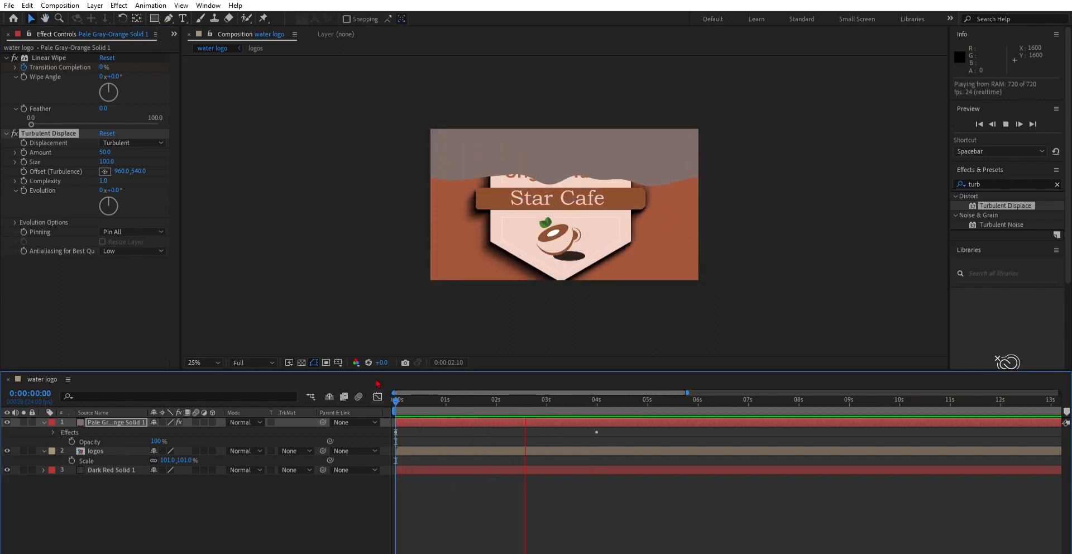
click(603, 399)
drag(603, 398, 475, 400)
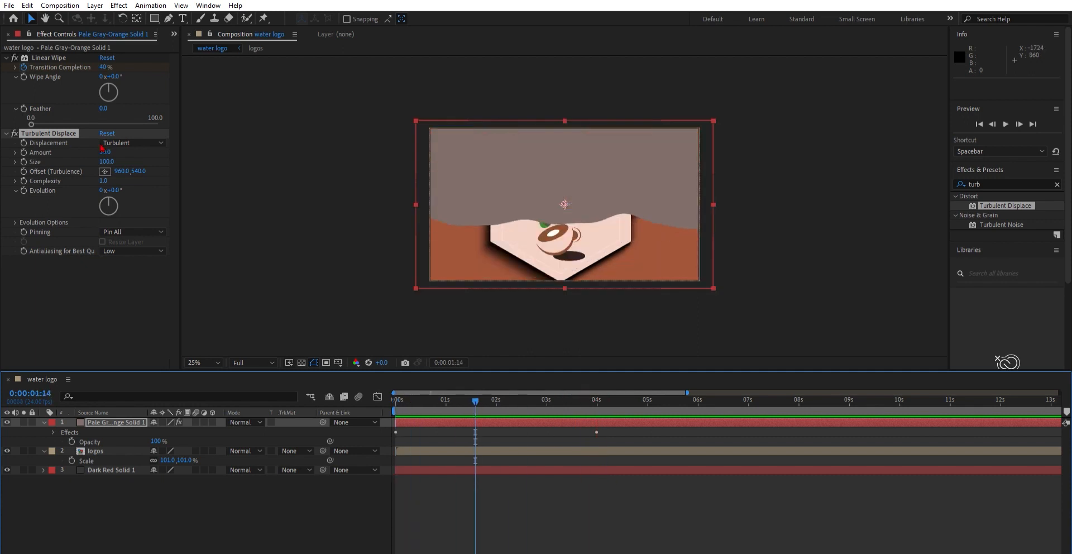
Step: Set the Turbulent Displace Amount to 100 and Size to 70
click(102, 149)
text(100)
key(Return)
click(106, 157)
text(70)
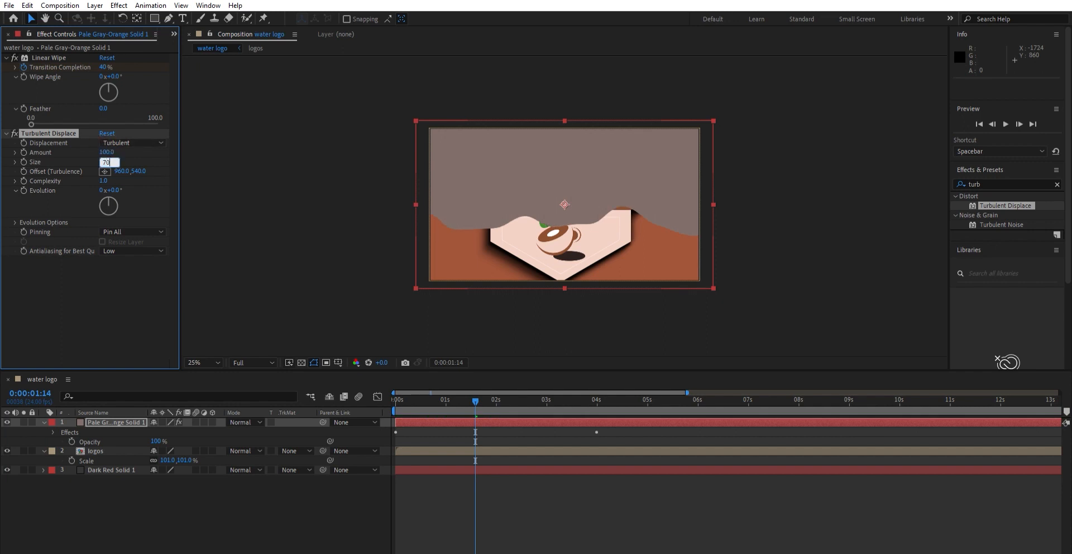
key(Return)
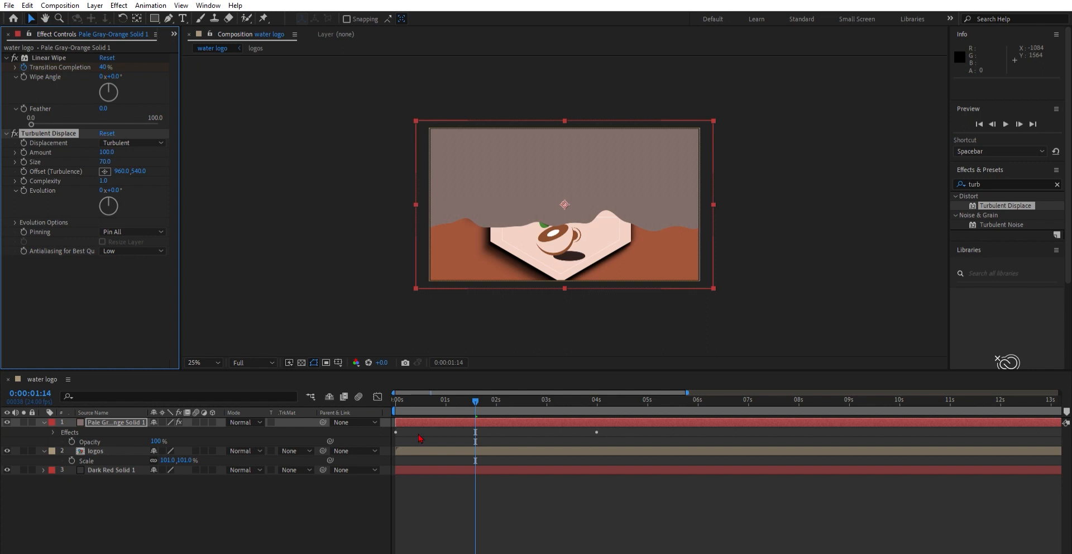
Step: Play back and scrub the timeline to review the wavy wipe reveal
drag(456, 400, 393, 399)
key(space)
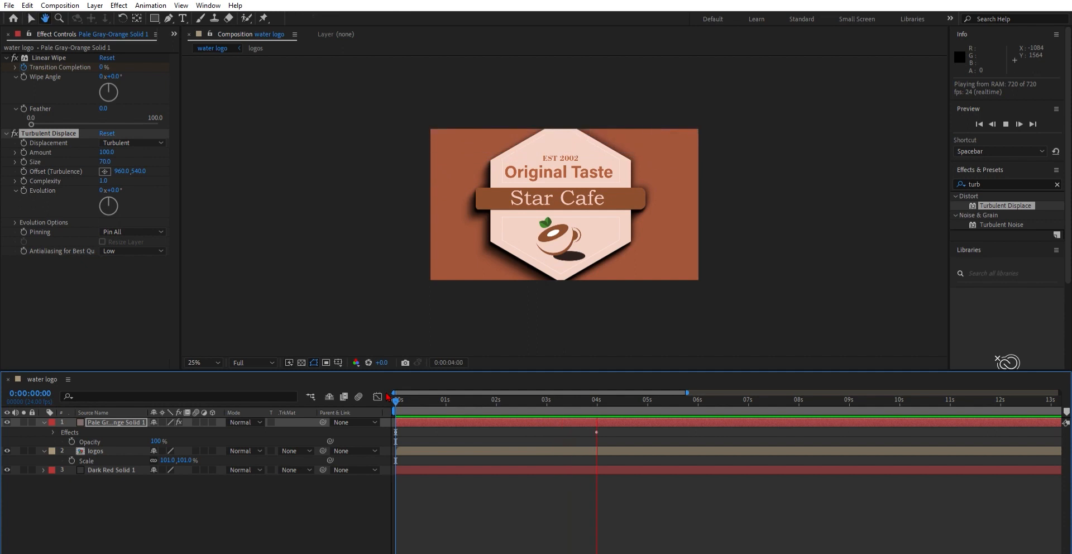
key(space)
drag(599, 400, 482, 402)
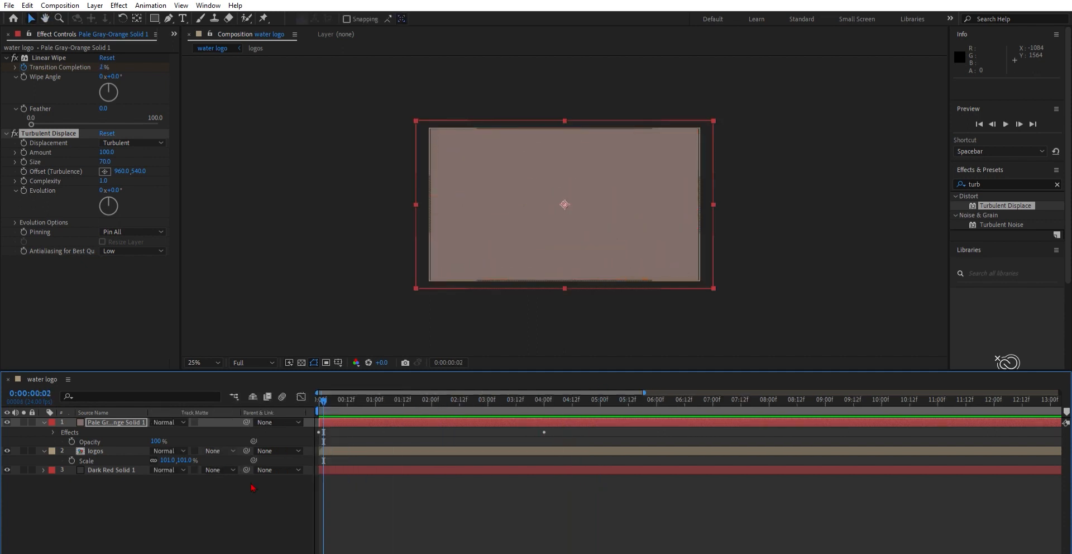
key(space)
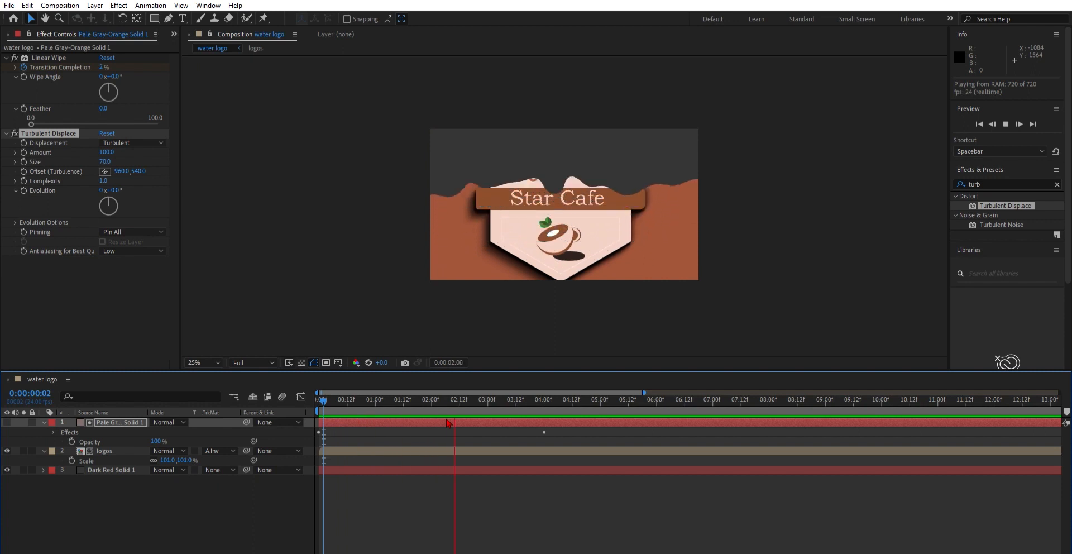
key(space)
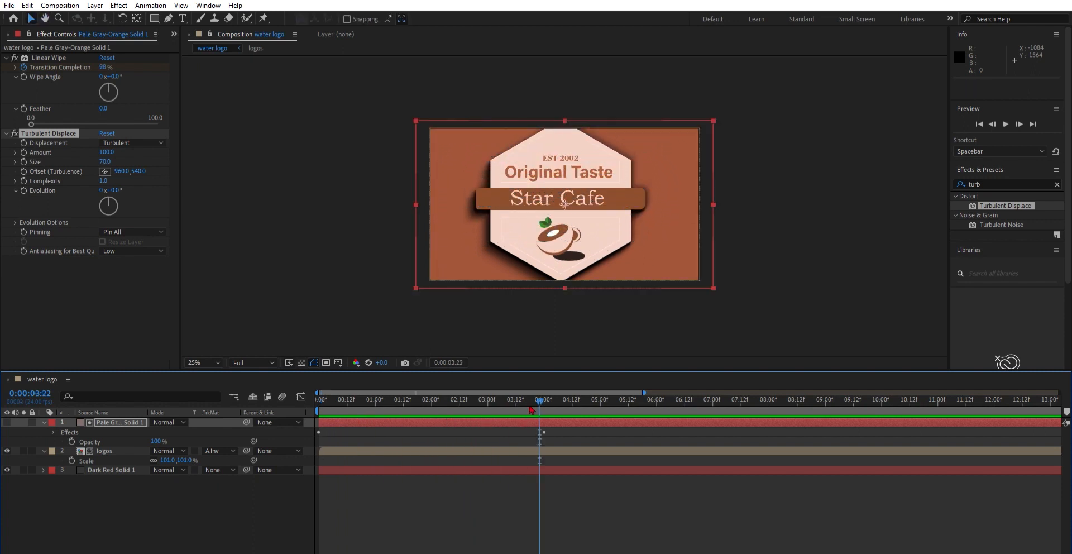
drag(539, 398, 334, 394)
key(Home)
key(space)
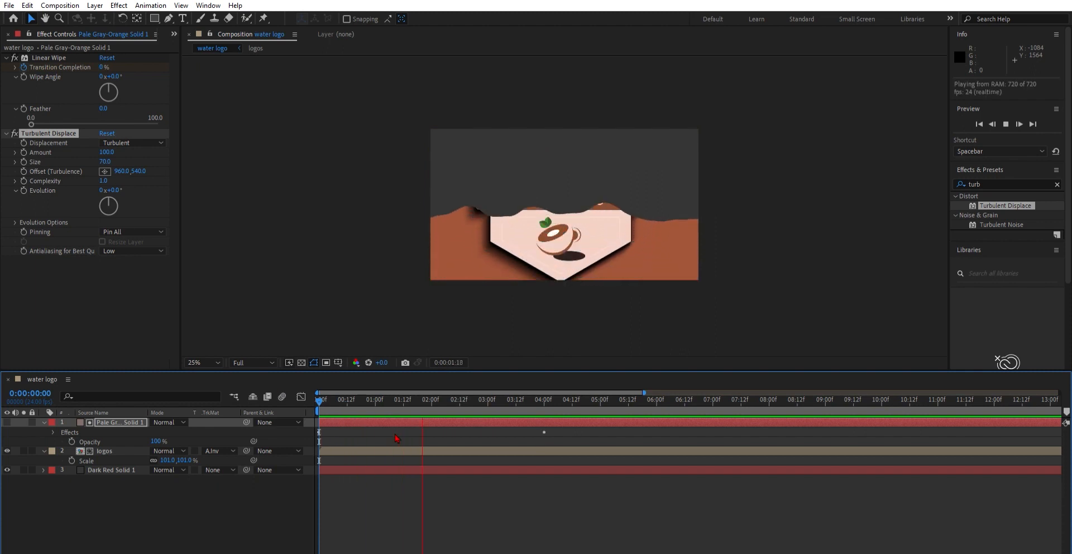
key(space)
Step: Collapse the solid and logos layers, select both, and duplicate them
click(543, 391)
drag(544, 391, 506, 392)
click(44, 423)
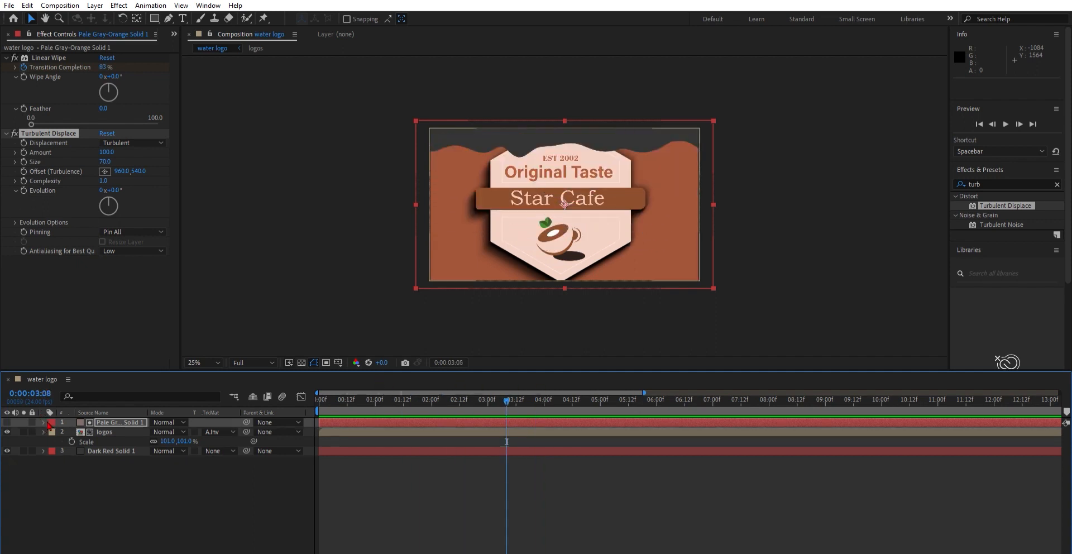
click(44, 431)
click(106, 432)
shift+click(115, 422)
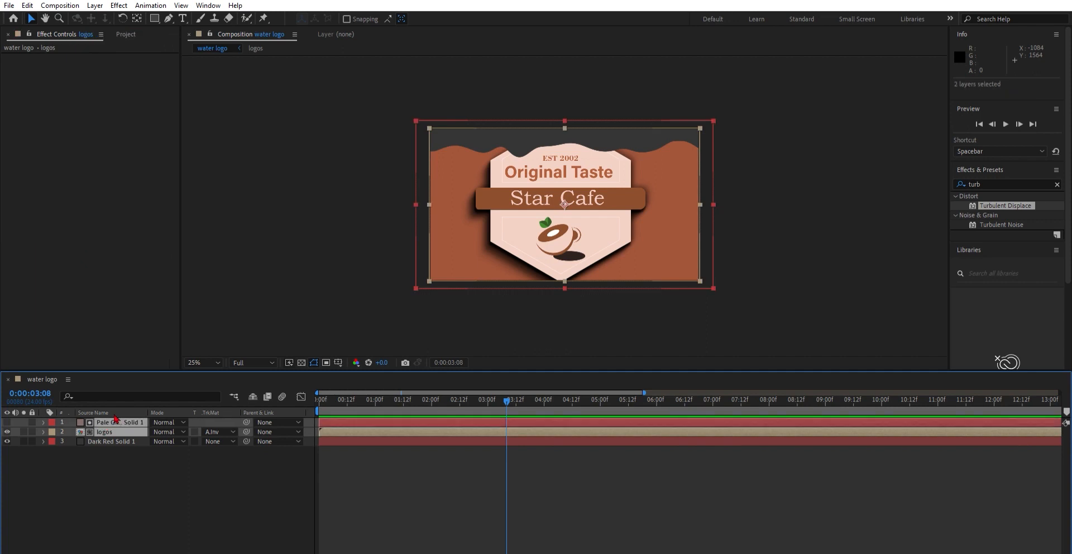
key(ctrl+d)
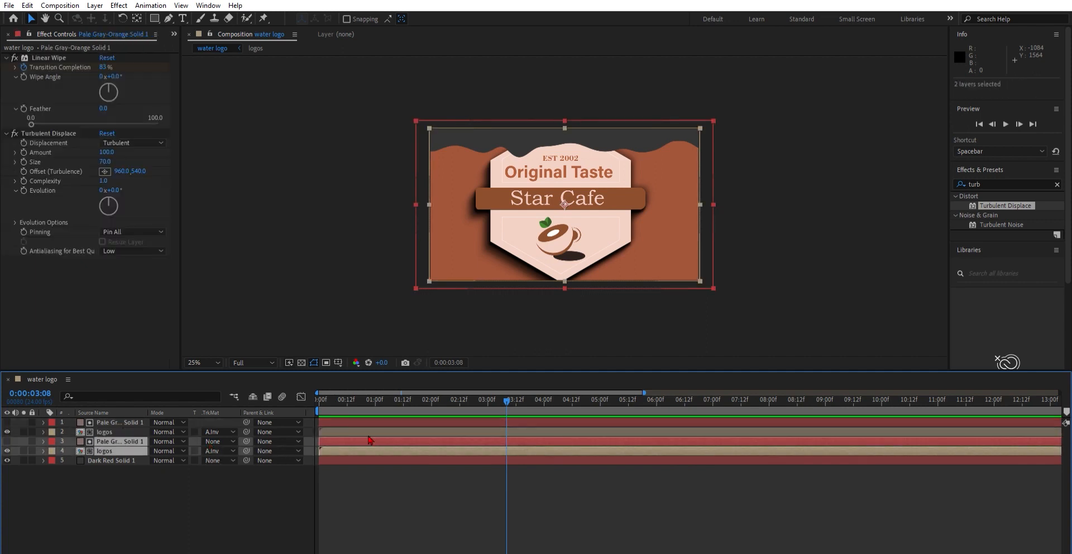
Step: Shift the duplicated solid and logos layers a few frames later in time
drag(371, 439, 386, 435)
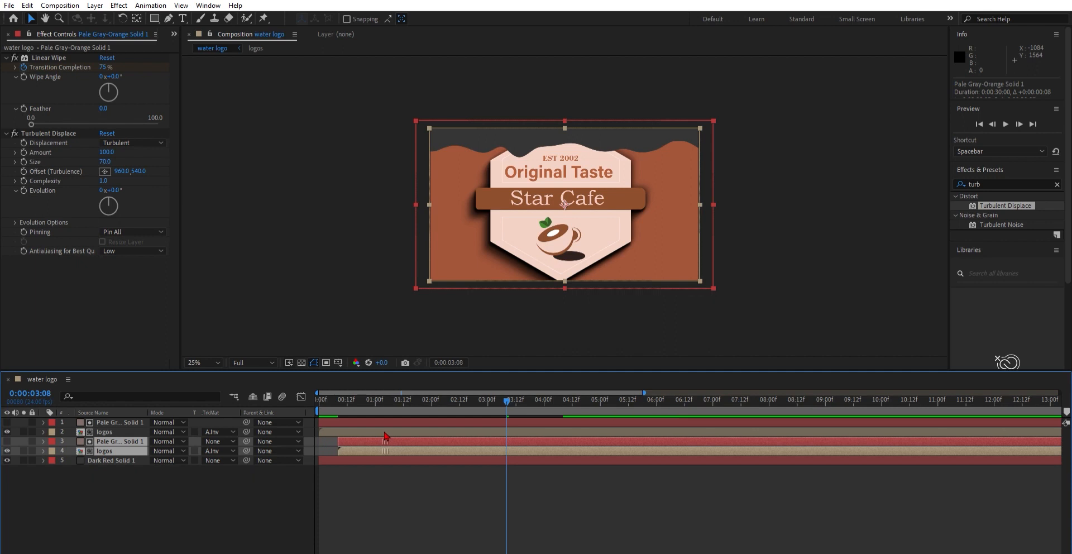
drag(349, 552, 320, 552)
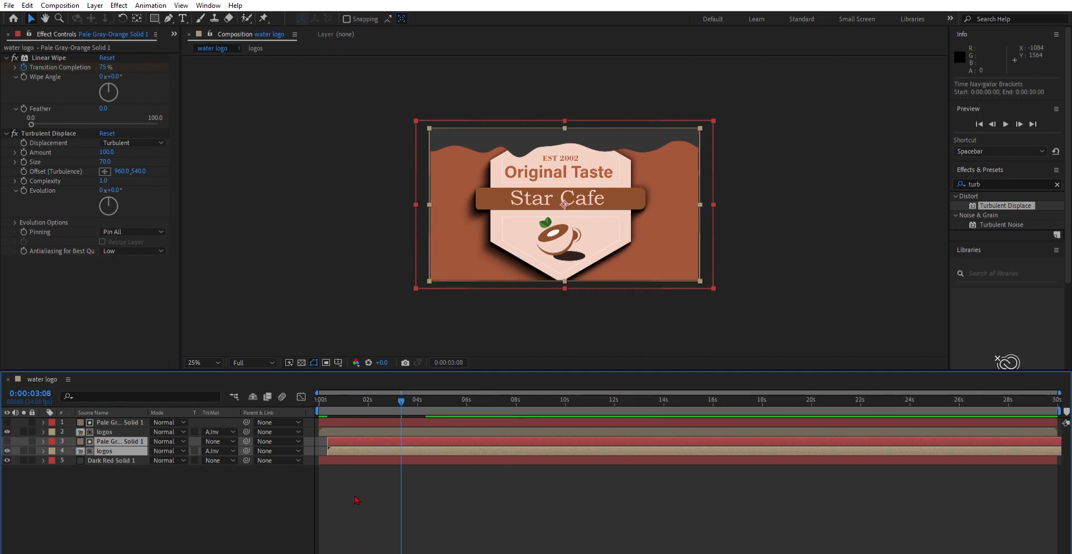
drag(351, 550, 367, 551)
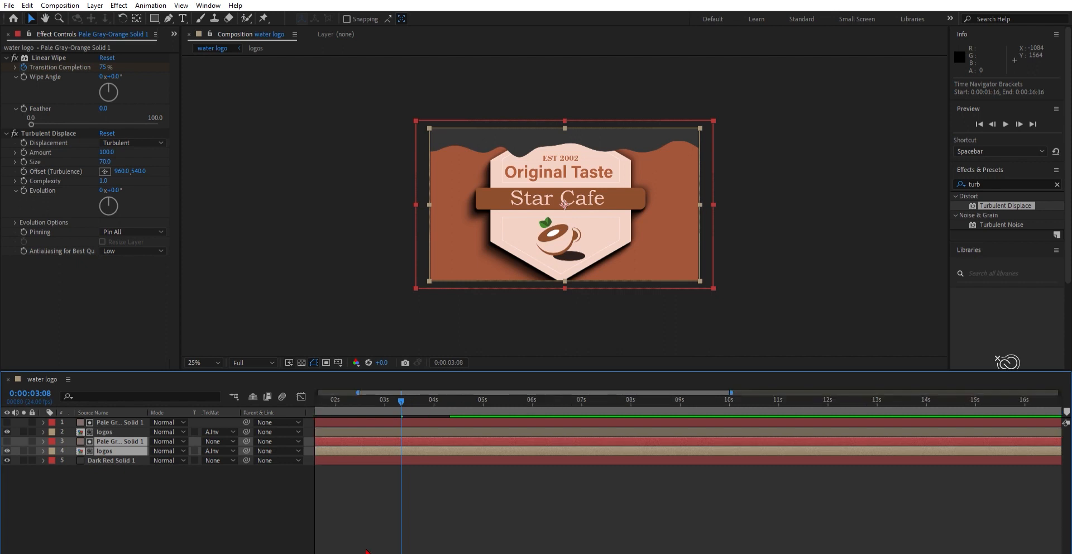
key(Home)
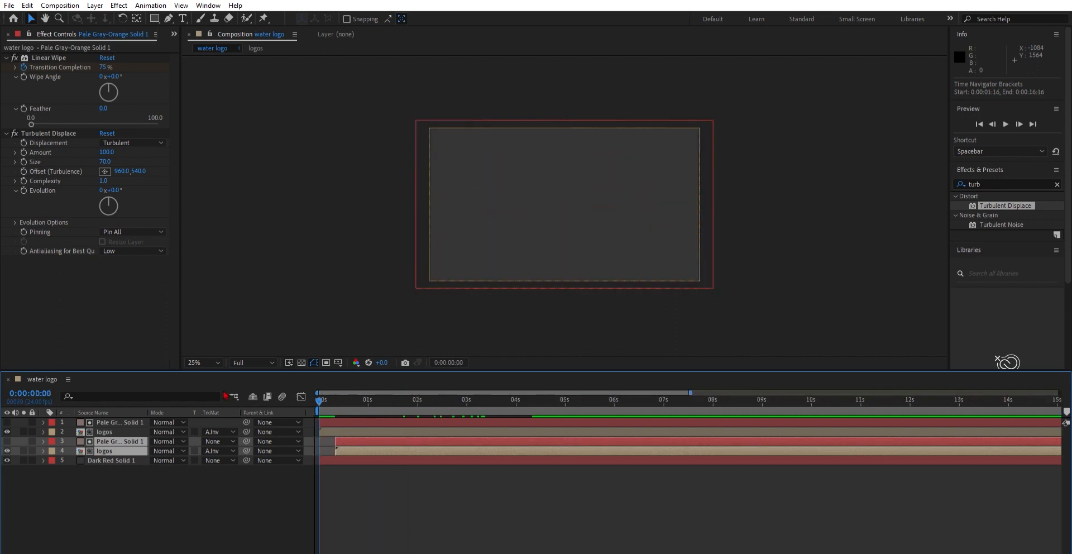
mouse_move(358, 438)
mouse_down()
mouse_move(387, 436)
mouse_move(353, 435)
mouse_up()
Step: Step through the opening frames and nudge the duplicated layers to about 3 frames later
key(space)
key(space)
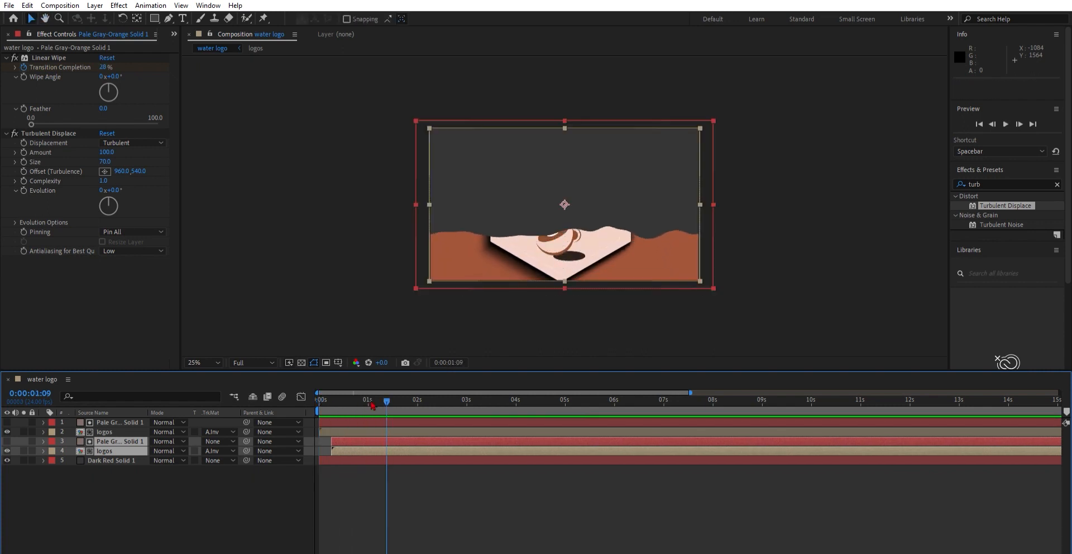
key(Page_Up)
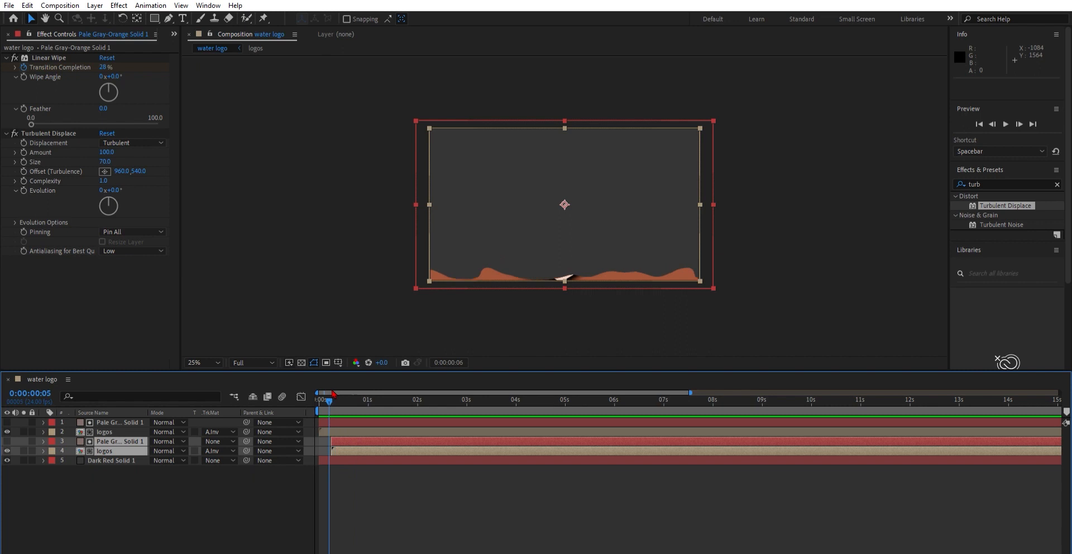
key(Page_Up)
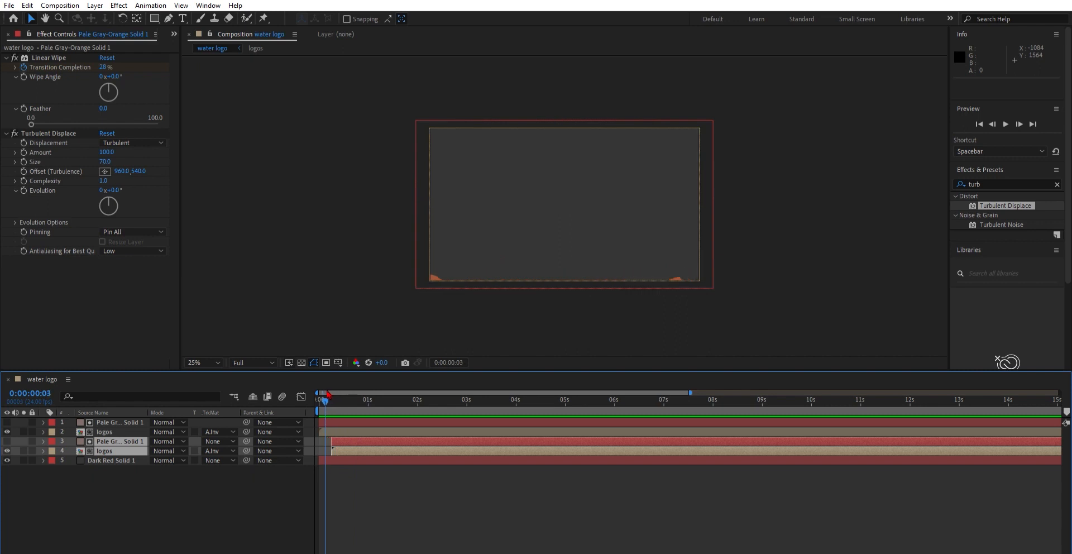
drag(327, 393, 330, 396)
drag(348, 442, 356, 441)
key(space)
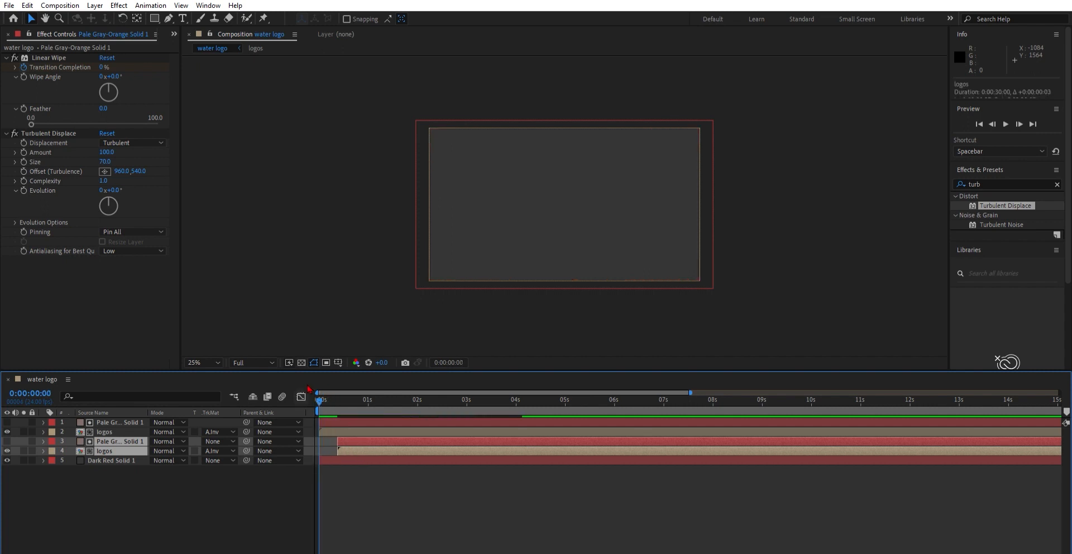
drag(361, 399, 331, 399)
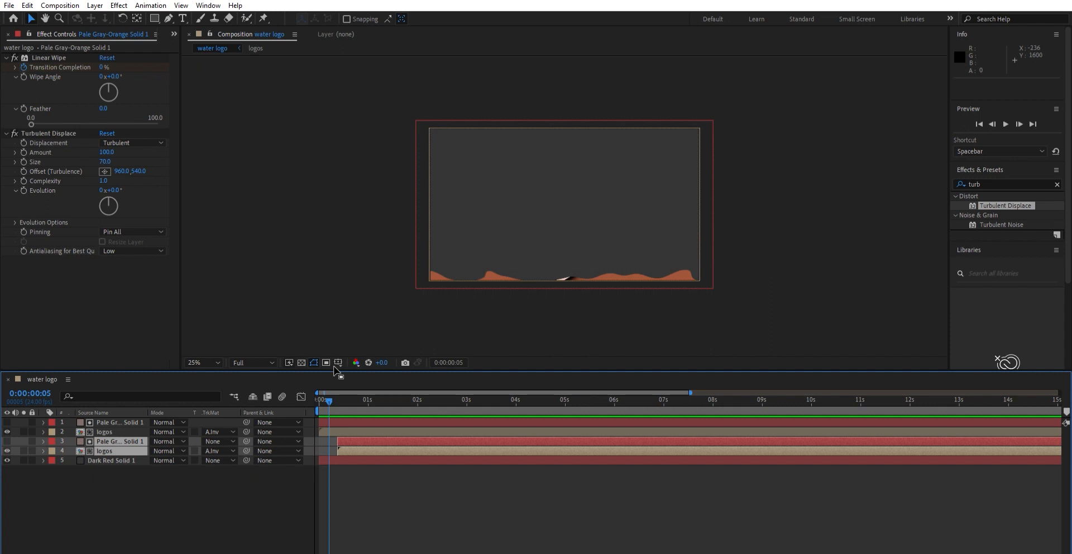
Step: Apply the Fill effect to the upper duplicated logos layer
click(134, 430)
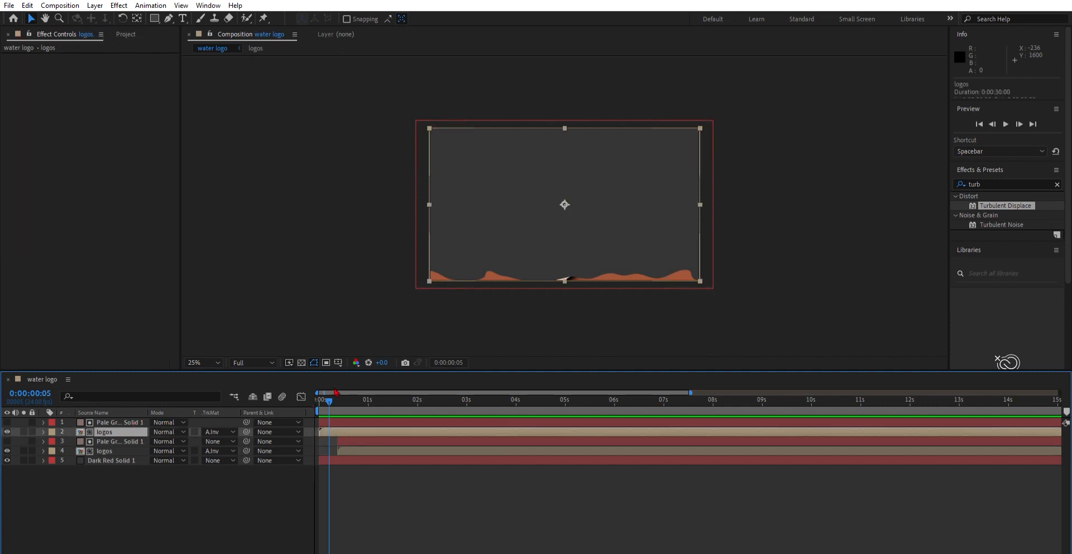
click(7, 430)
click(6, 430)
click(7, 430)
click(7, 430)
click(1057, 184)
text(fill)
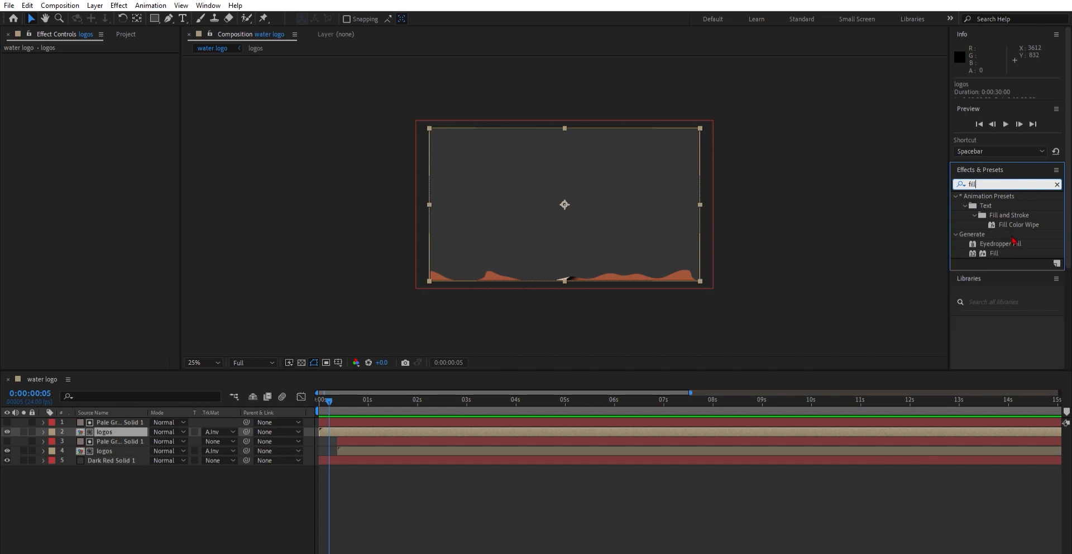
drag(994, 252, 548, 256)
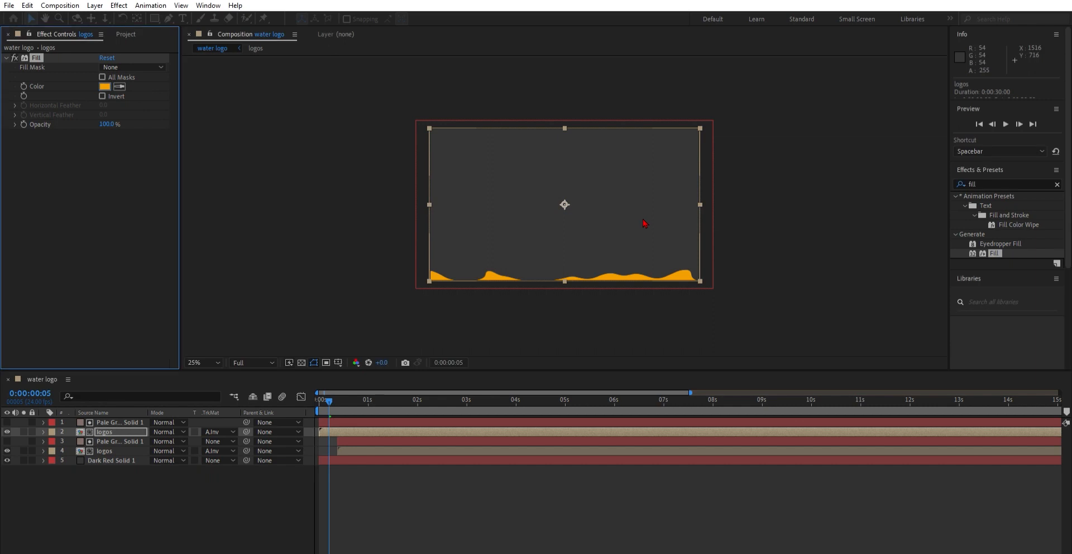
Step: Play back and scrub the timeline to review the colored wave layers
ctrl+click(124, 417)
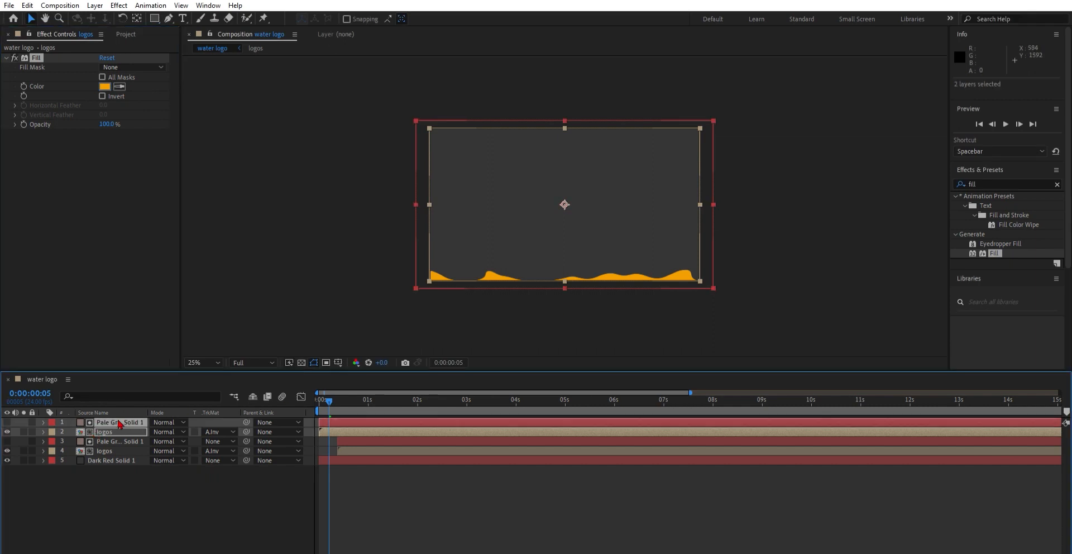
click(117, 420)
drag(118, 422, 124, 450)
drag(331, 395, 319, 396)
key(space)
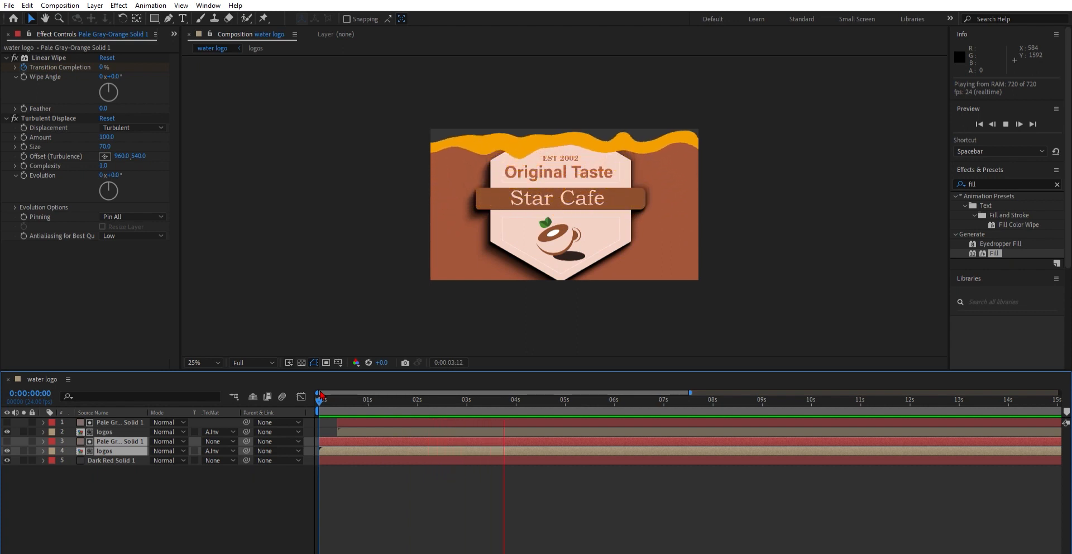
key(space)
drag(517, 394, 401, 399)
click(139, 479)
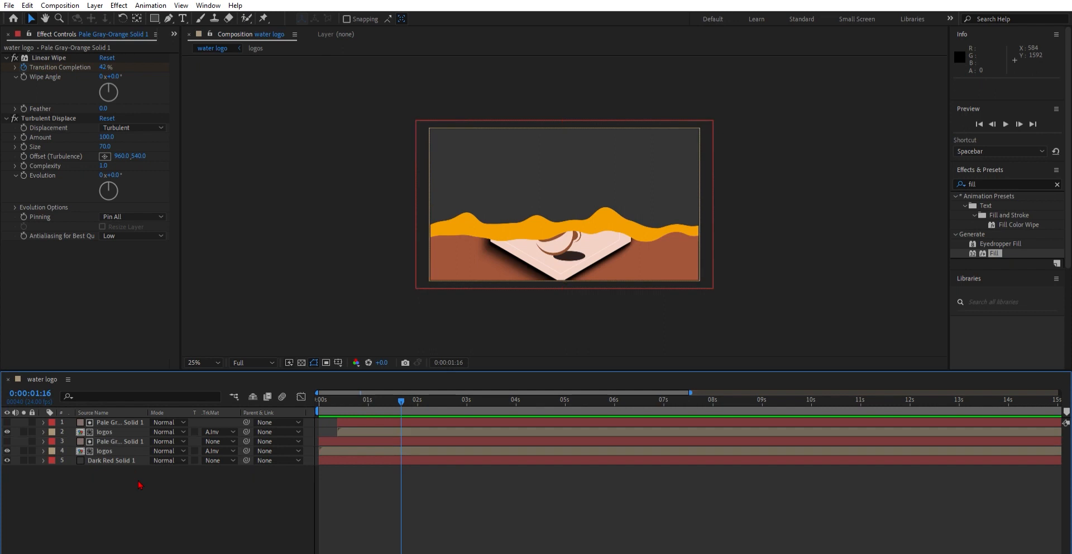
Step: Set the lower logos layer's Fill color by sampling the brown of the logo with the eyedropper
click(125, 451)
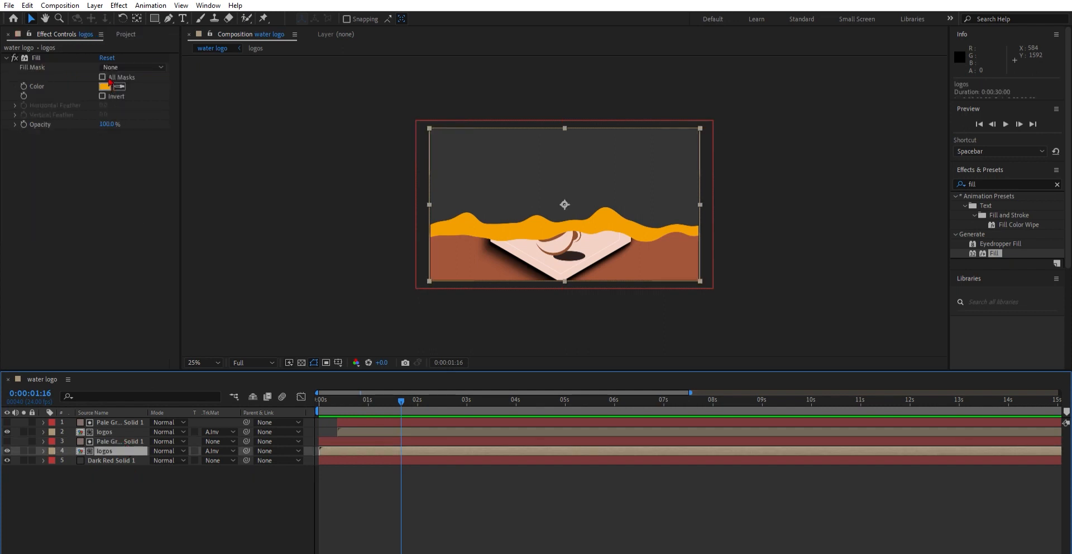
click(106, 84)
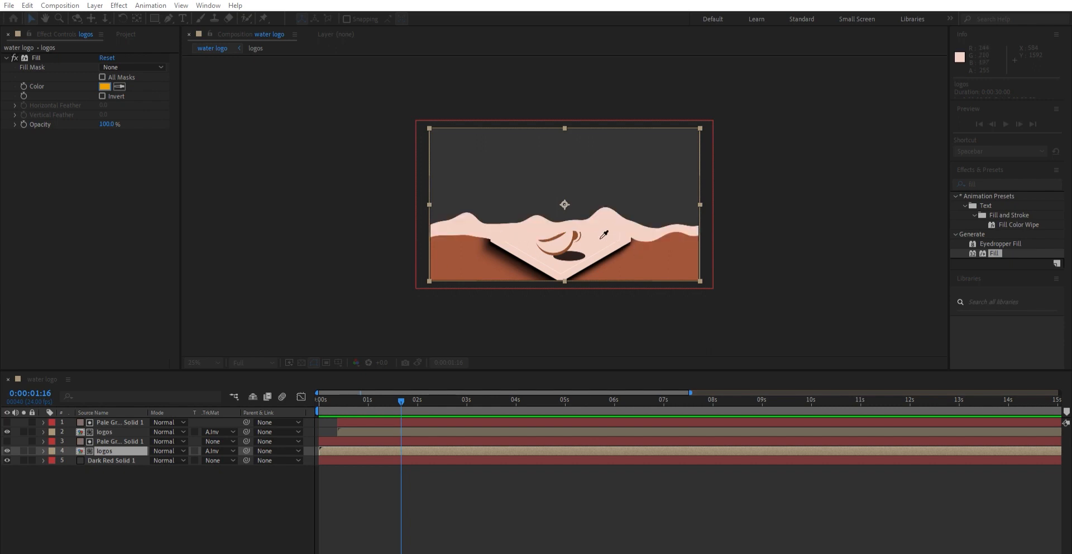
click(572, 238)
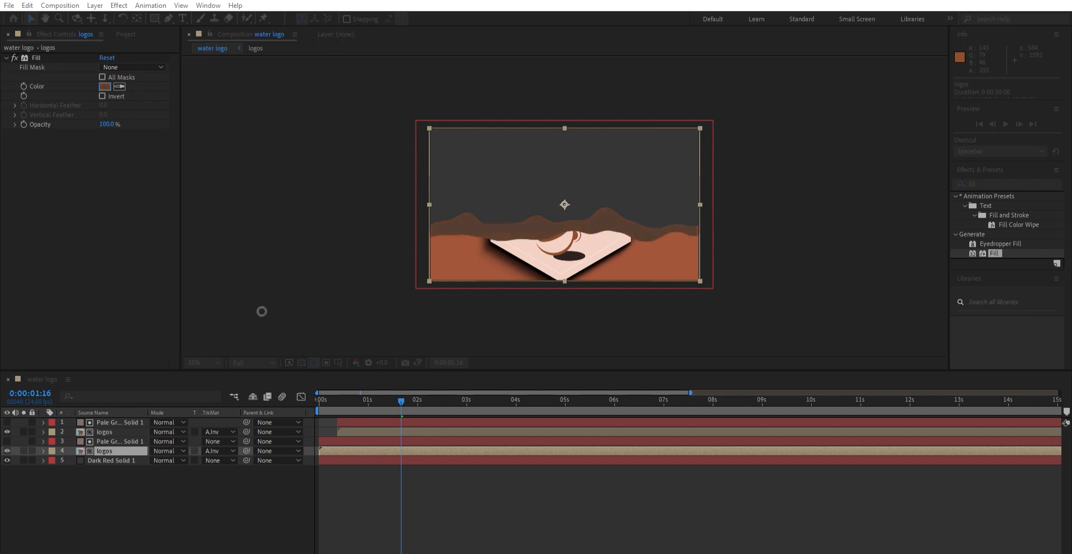
click(444, 213)
Step: Preview the reveal, then select the lower solid and logos pair and duplicate it
drag(402, 400, 291, 391)
key(space)
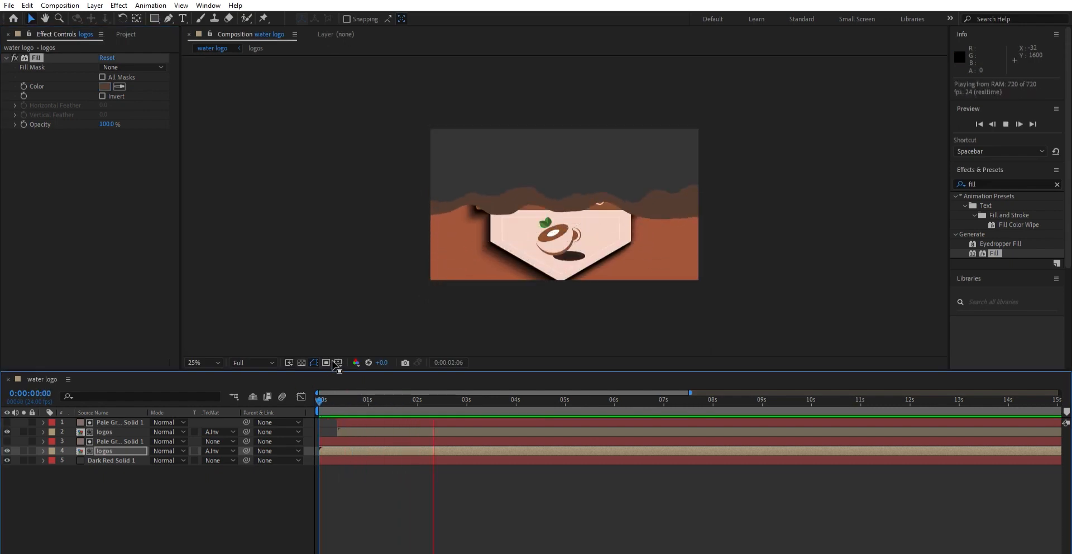
click(112, 441)
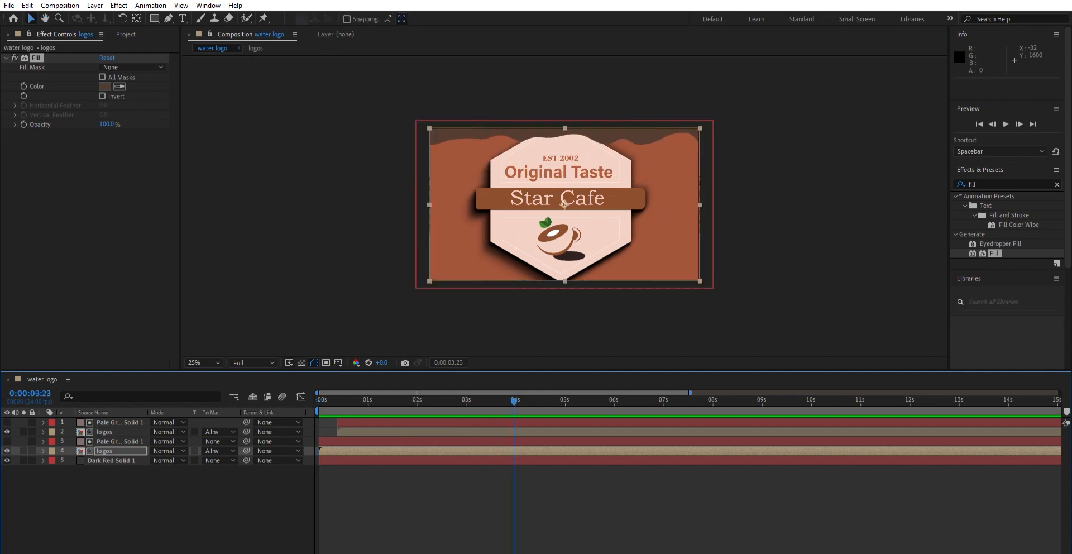
ctrl+click(100, 450)
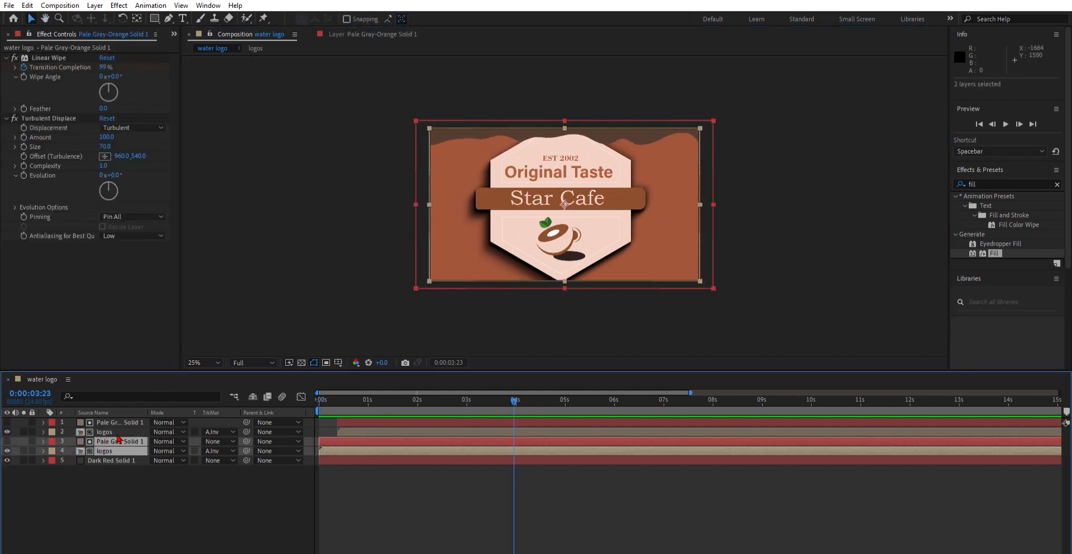
key(ctrl+d)
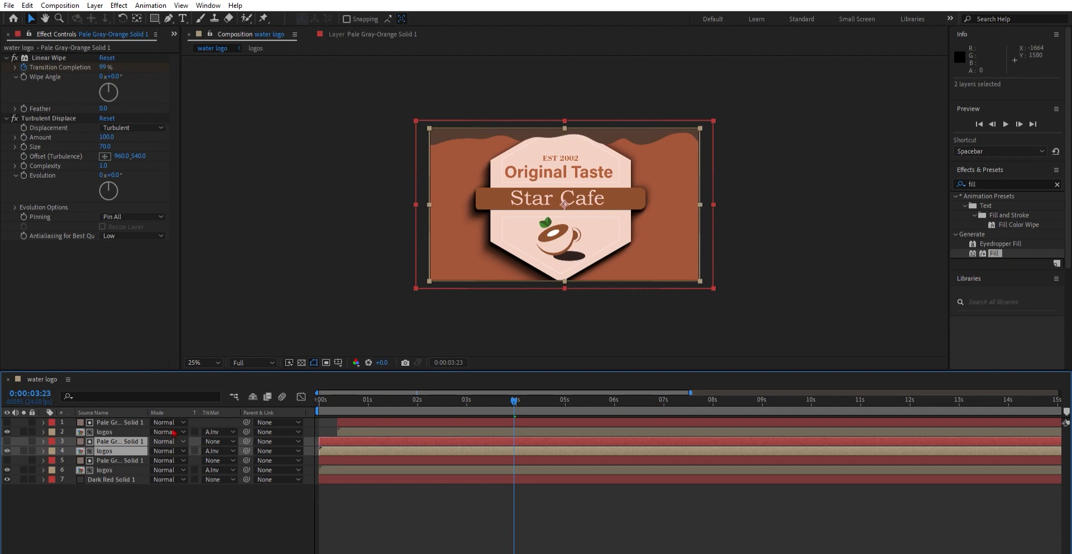
Step: Shift the top four solid and logos layers about 7 frames later in time
ctrl+click(106, 432)
ctrl+click(115, 421)
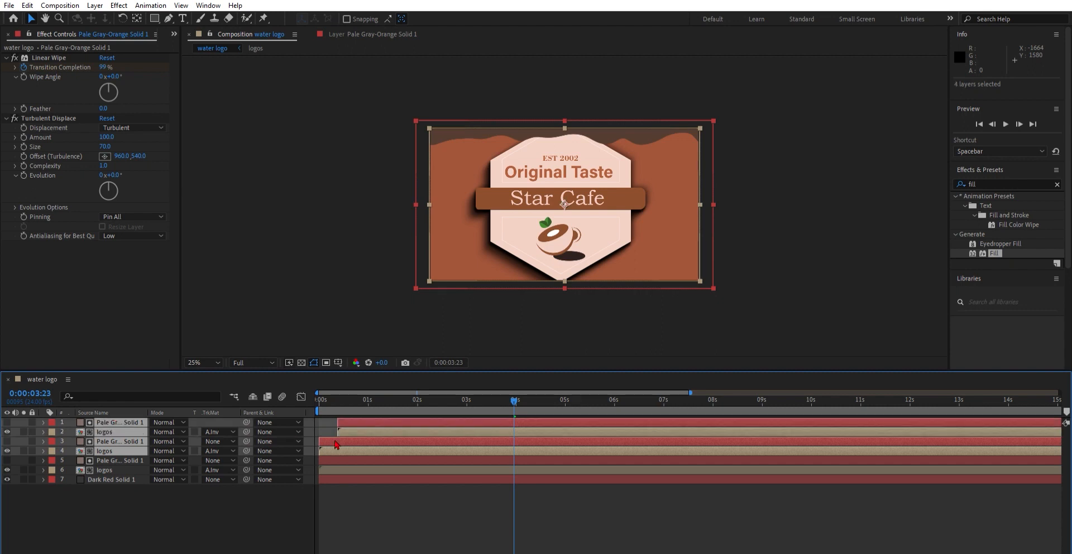
drag(346, 439, 359, 436)
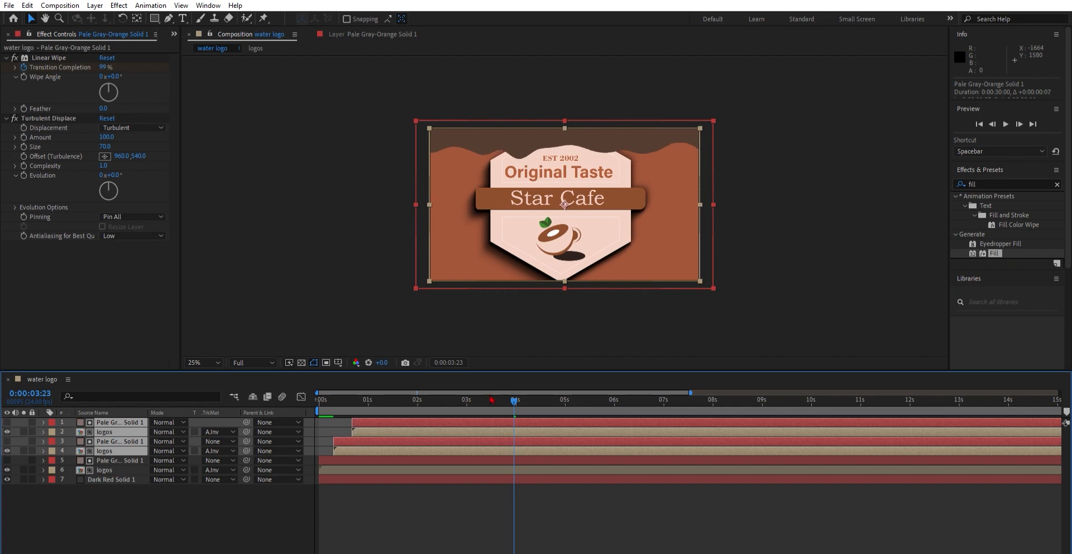
Step: Play back and scrub the opening to review the staggered waves
drag(515, 392, 317, 397)
key(space)
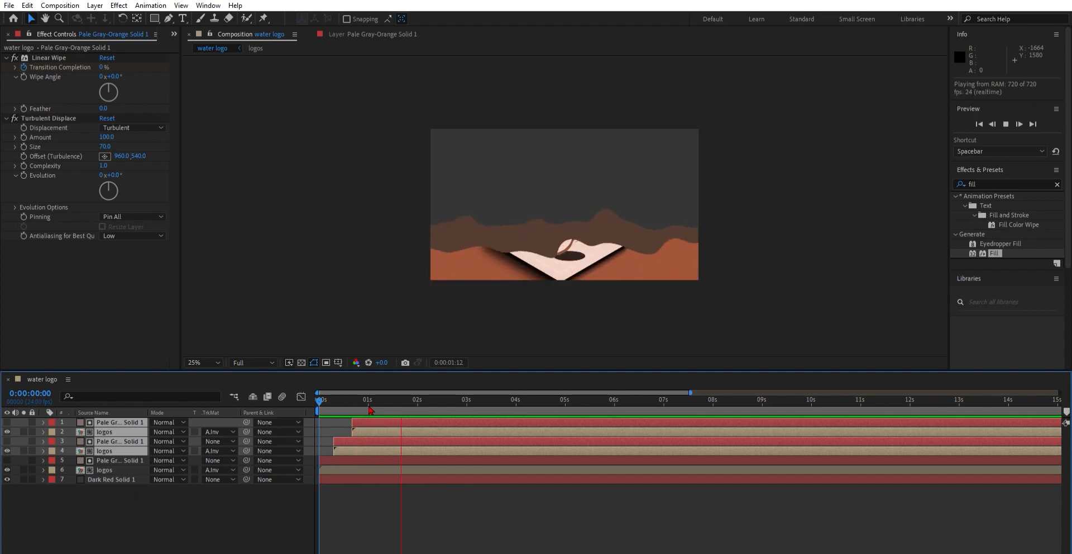
click(399, 400)
drag(399, 400, 352, 400)
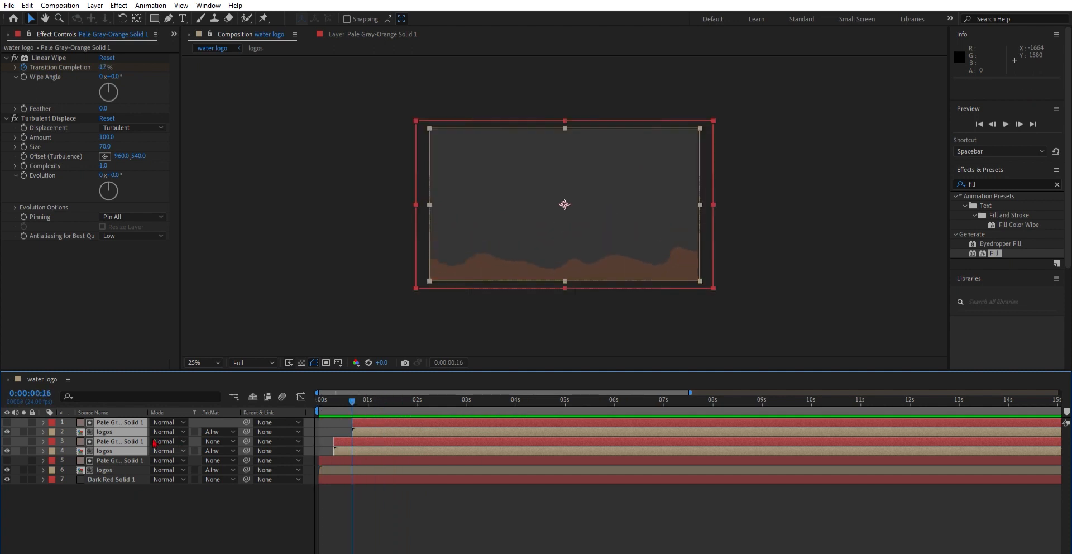
click(132, 505)
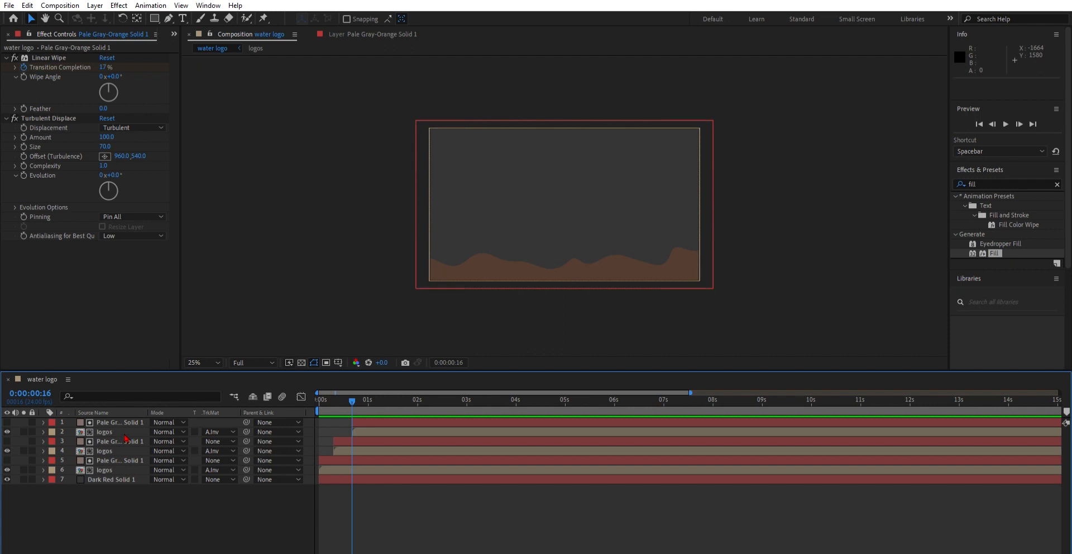
Step: Resample the lower logos layer's Fill color with the eyedropper to a lighter brown
click(125, 450)
click(106, 87)
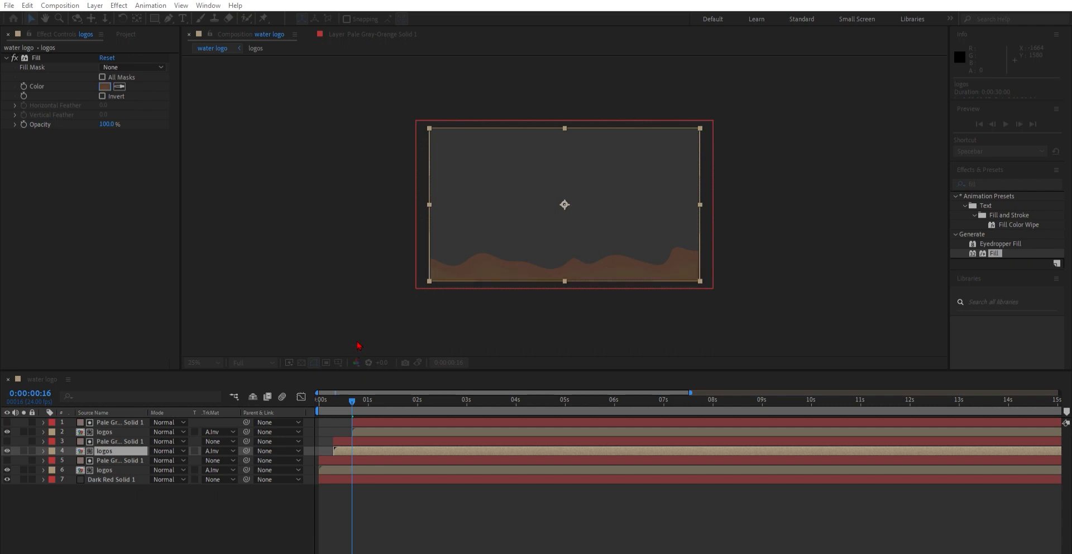
click(423, 245)
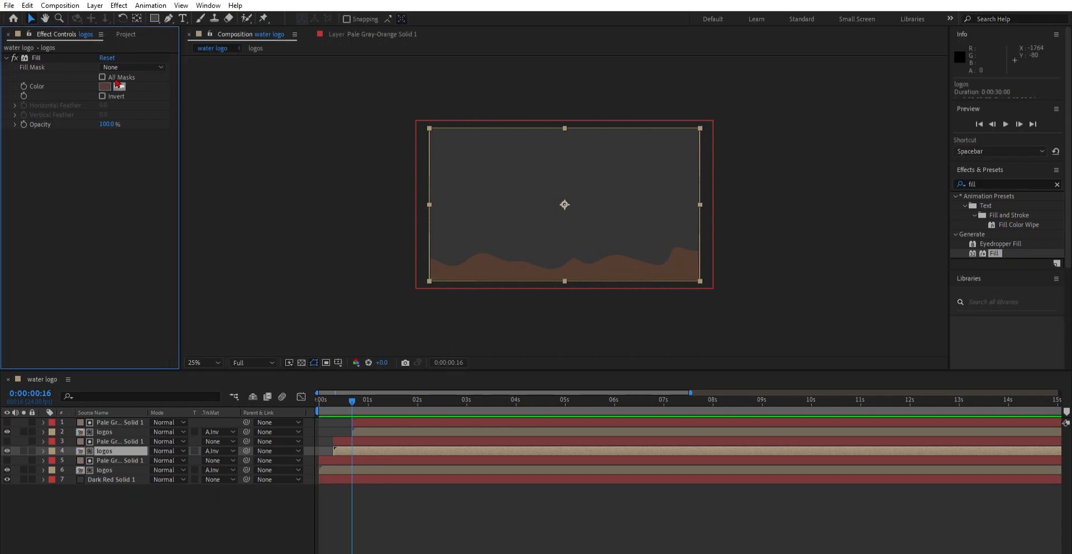
click(119, 86)
drag(266, 316, 283, 250)
key(Escape)
Step: Play the animation from the start to review the layered wave colors
key(space)
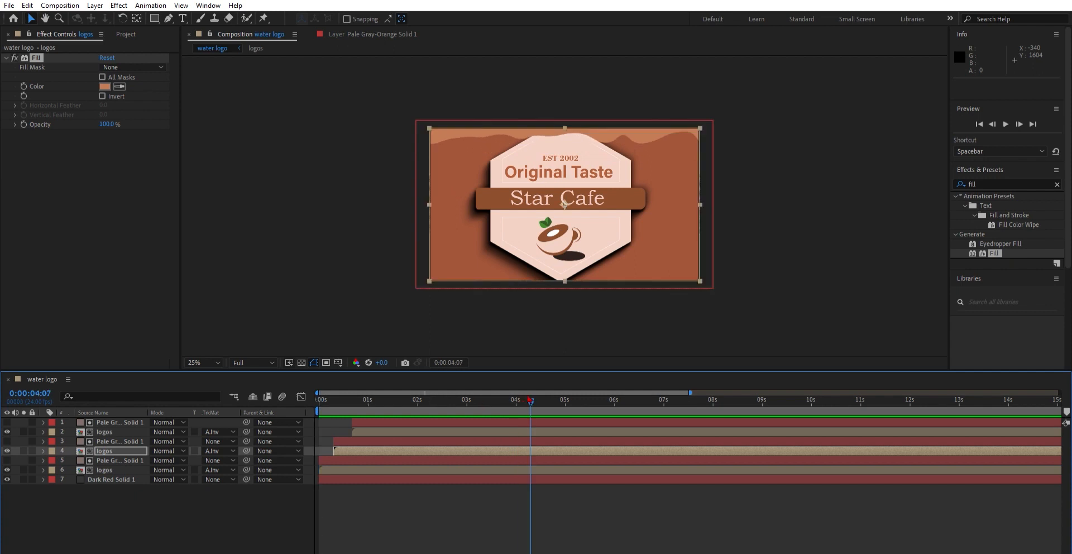
key(space)
key(space)
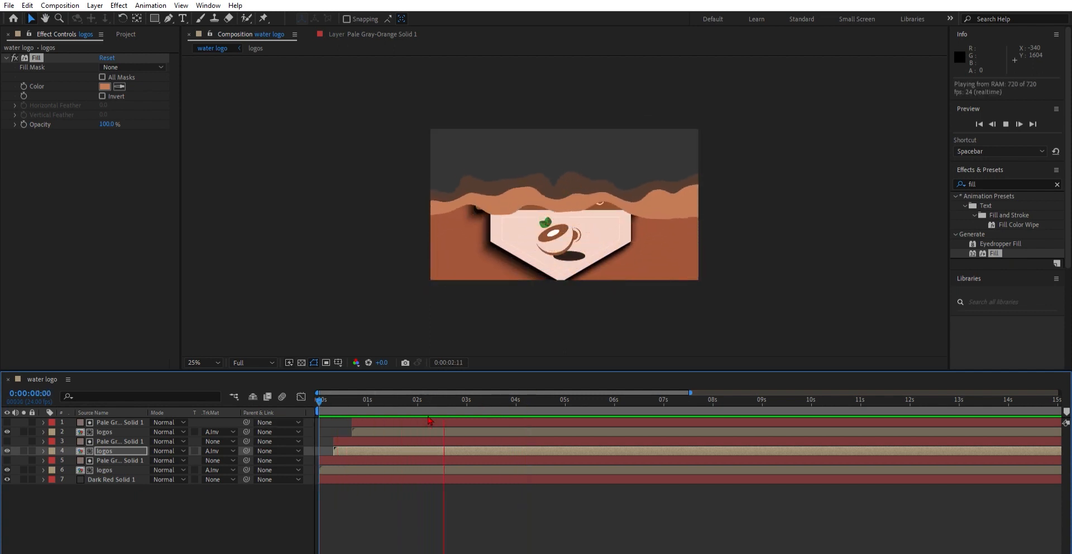
key(space)
key(Home)
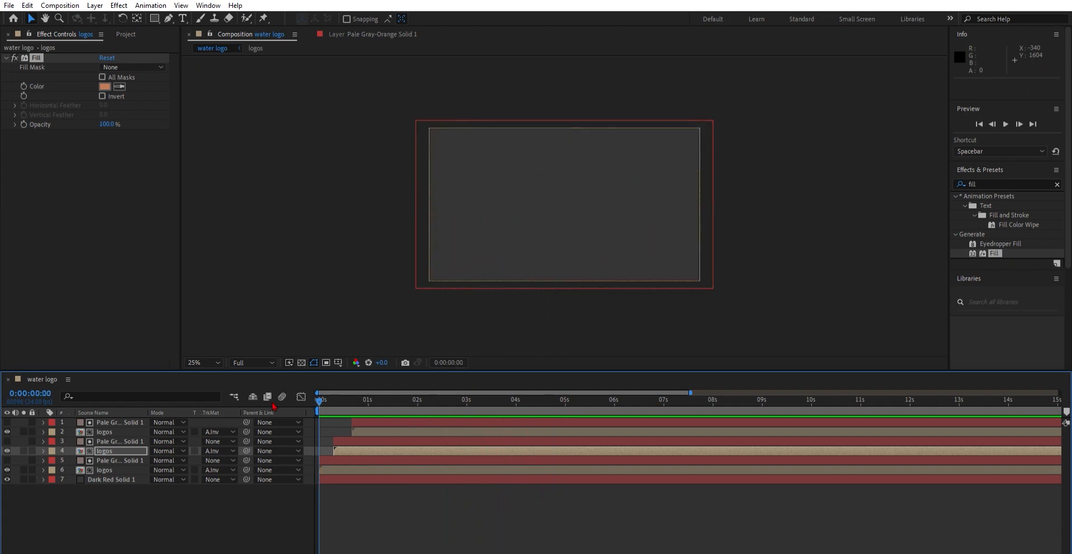
click(114, 446)
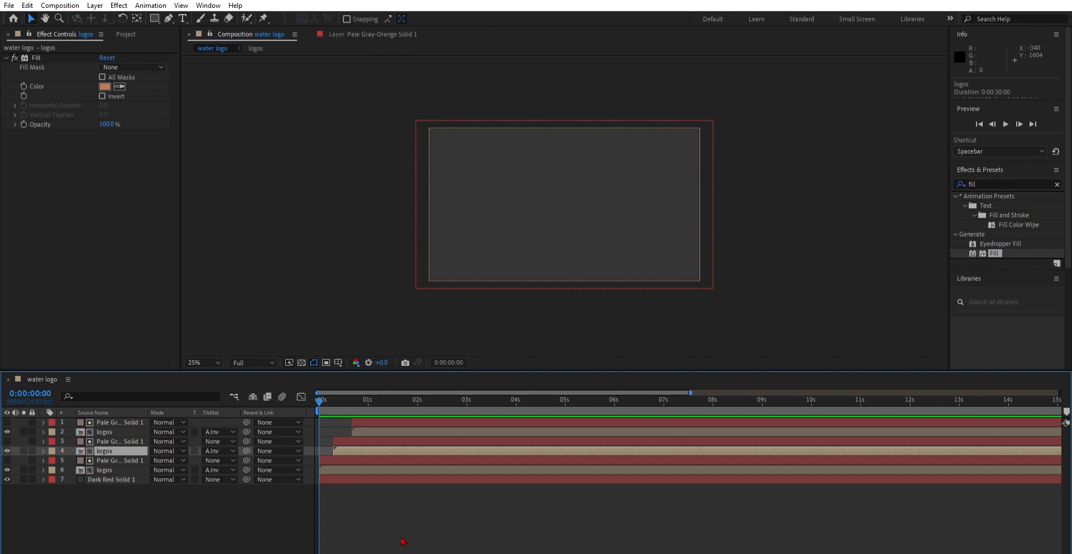
key(space)
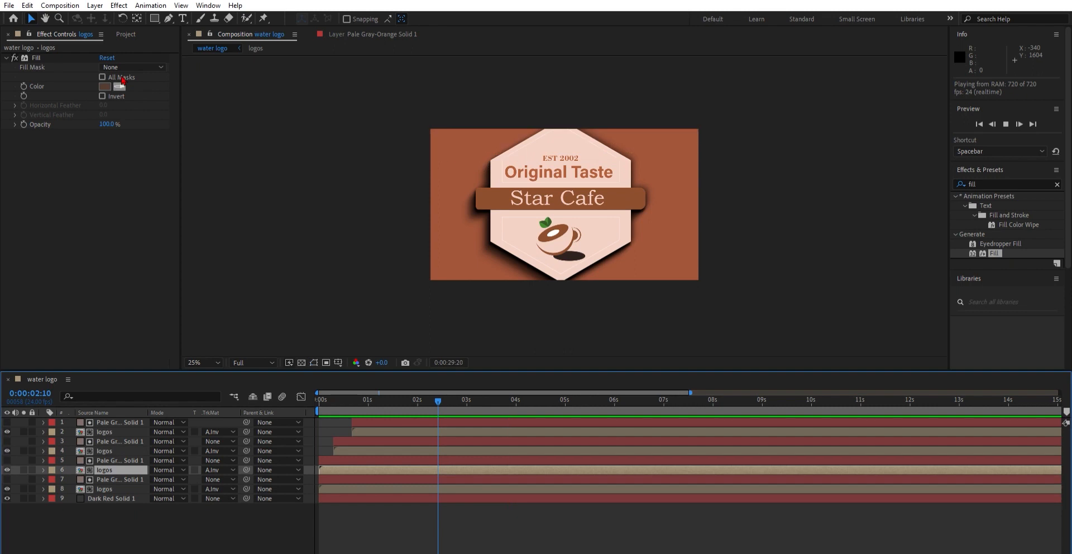
Step: Change the bottom duplicated logos layer's Fill color to white
click(121, 86)
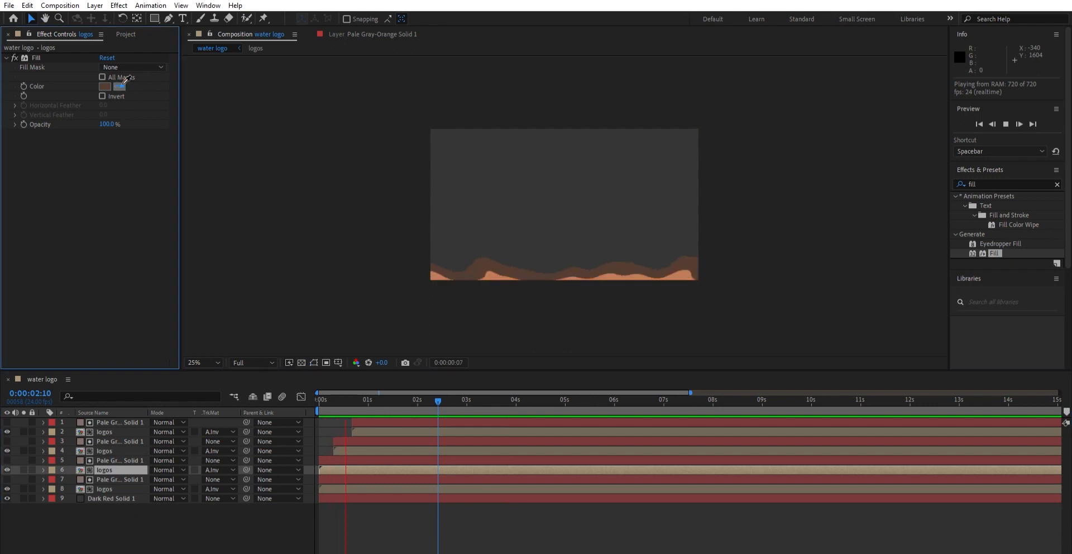
key(space)
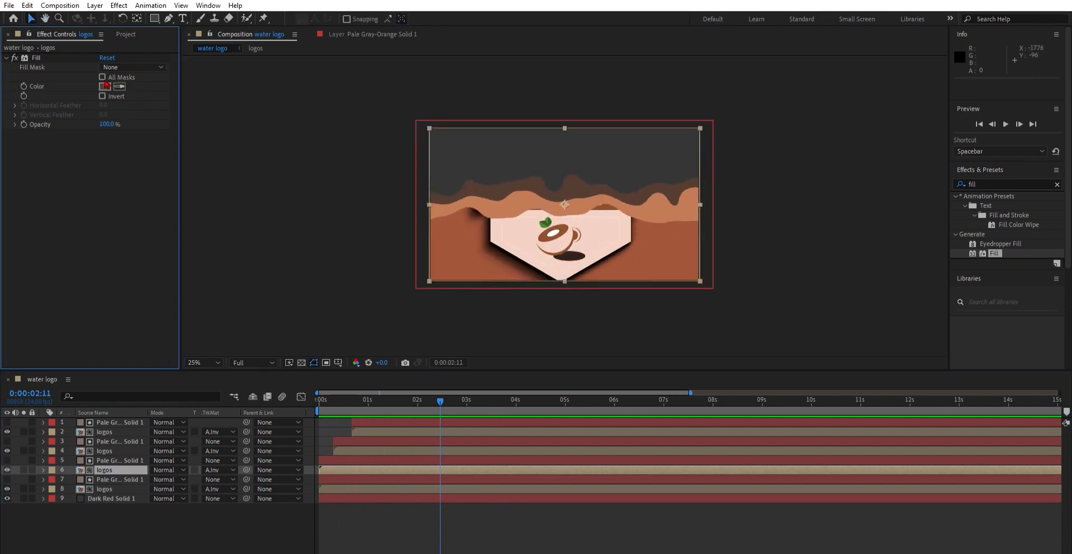
click(603, 242)
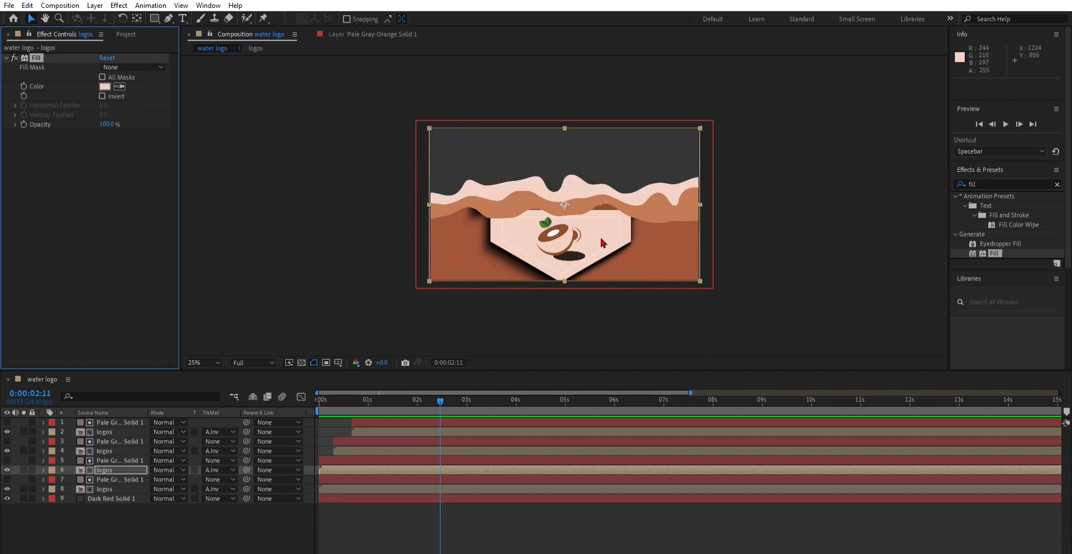
click(107, 85)
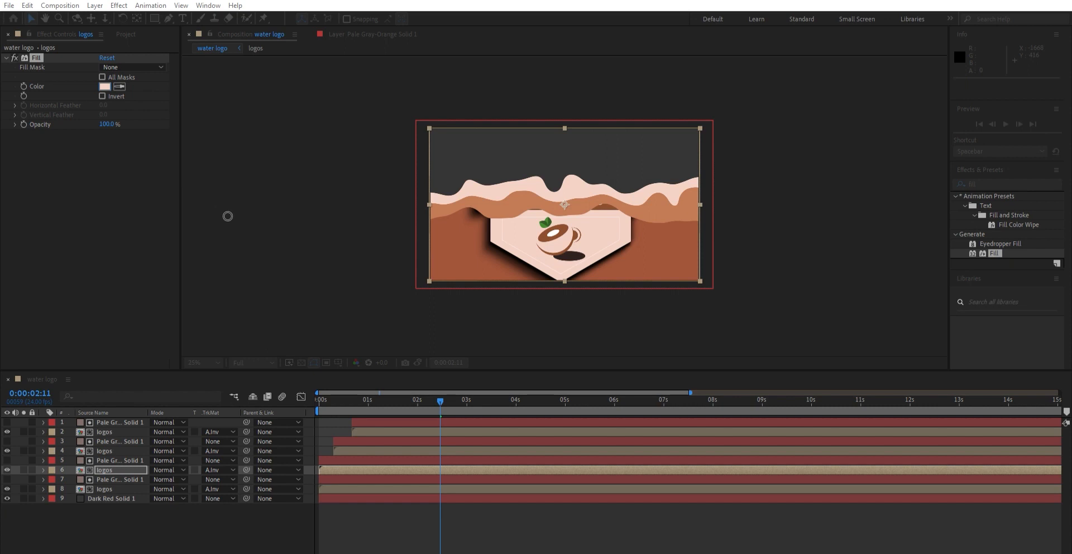
drag(227, 216, 167, 195)
key(Return)
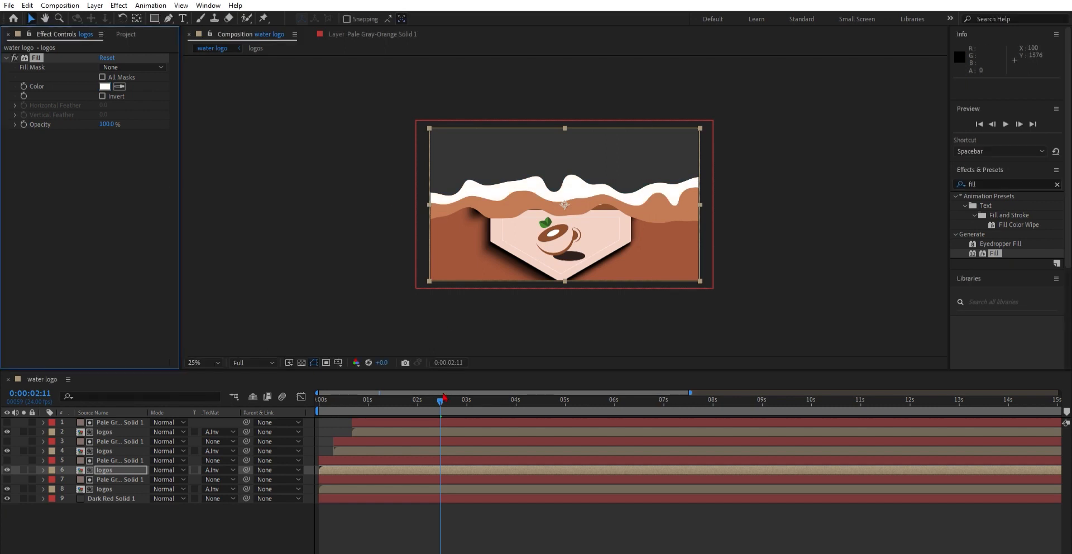
Step: Shift the white-filled solid and logos pair later so it starts after the other wave layers
key(space)
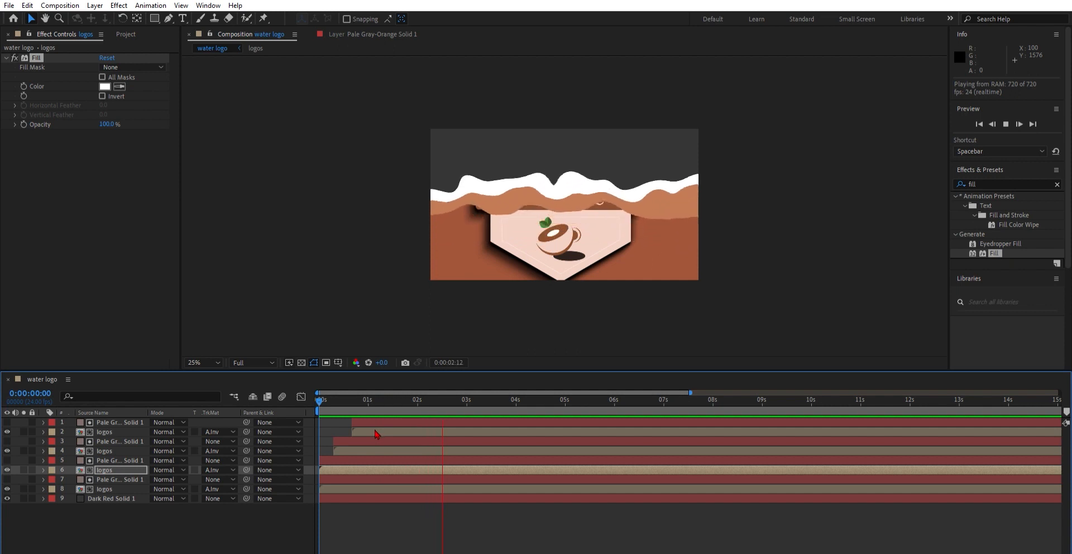
key(space)
click(112, 468)
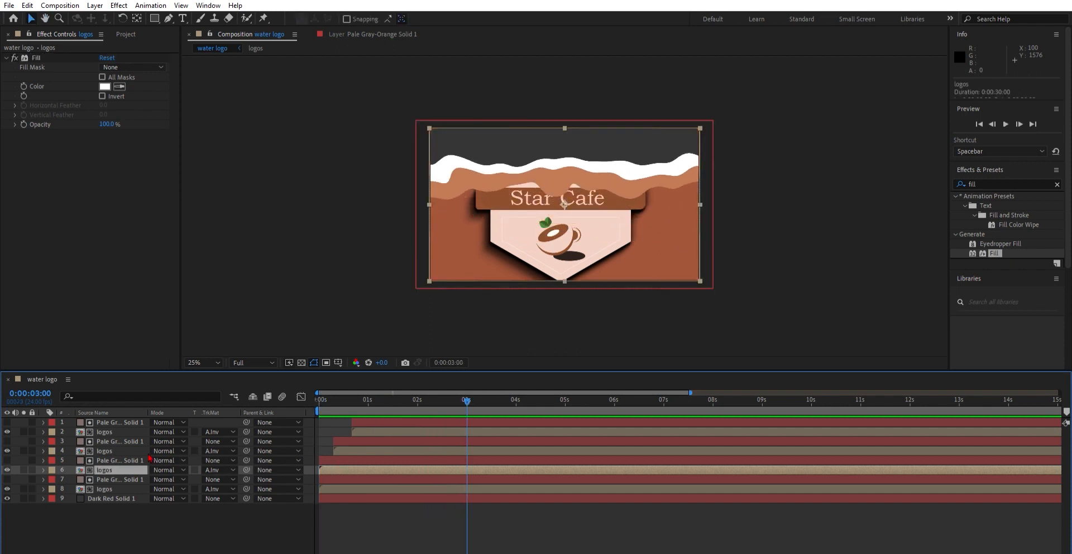
ctrl+click(134, 459)
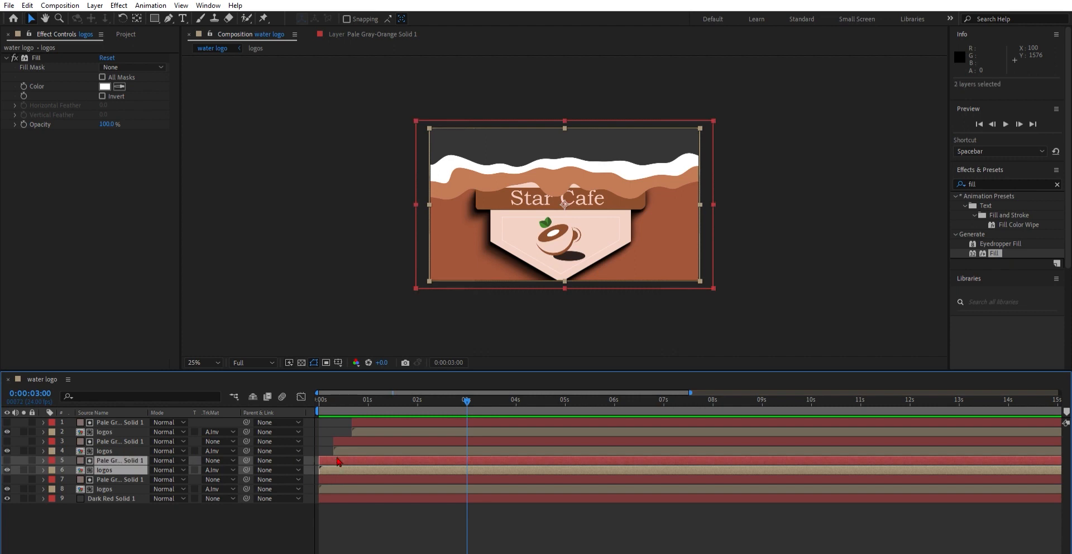
drag(340, 455, 388, 444)
Step: Play back and scrub the opening frames to review the four-layer wave reveal
key(Home)
key(space)
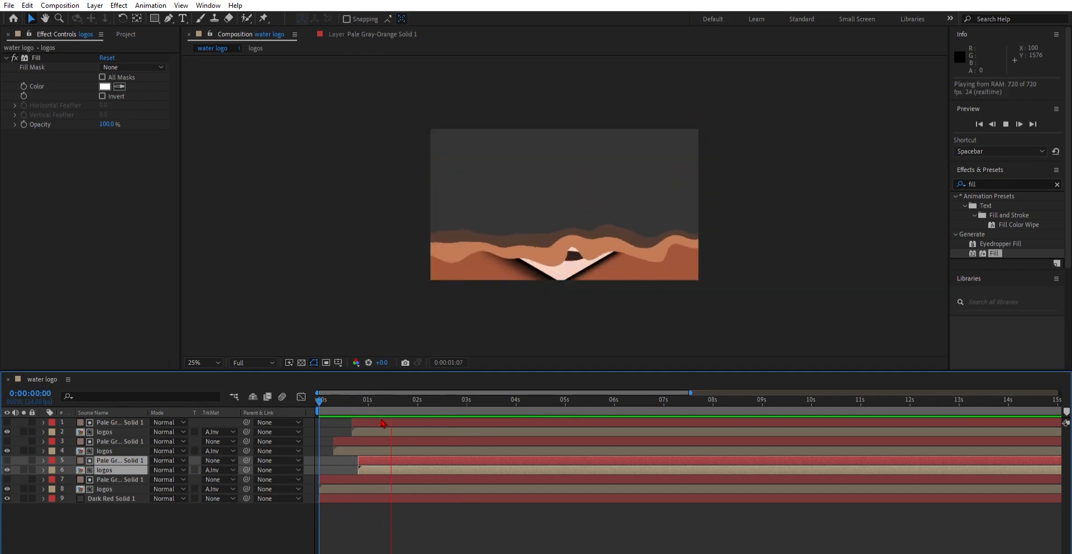
key(space)
drag(432, 398, 359, 395)
key(Page_Up)
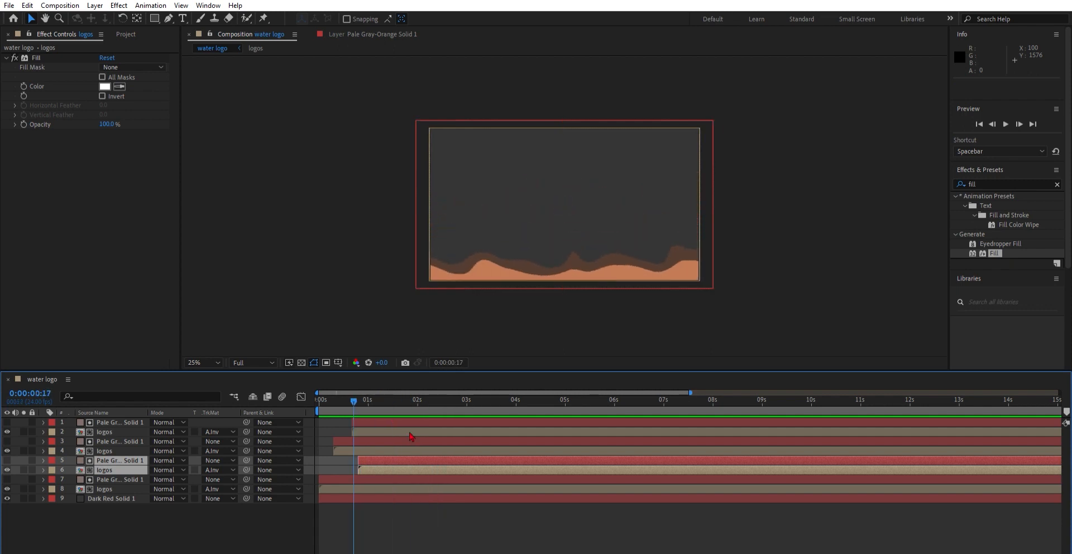
Step: Shift the middle pale-orange solid layer slightly earlier in the timeline and play the result
drag(378, 458, 362, 457)
click(390, 523)
click(373, 457)
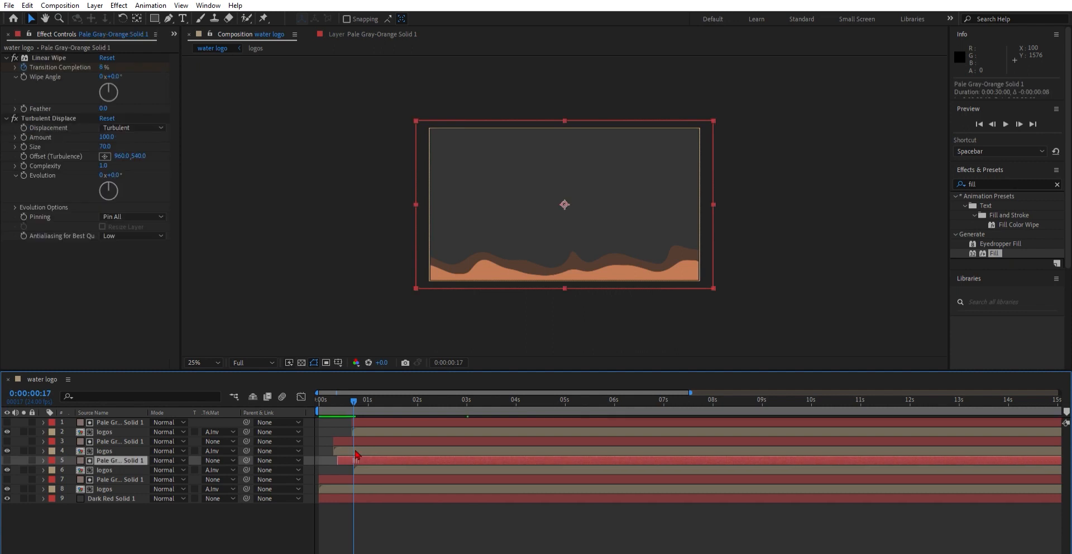
key(space)
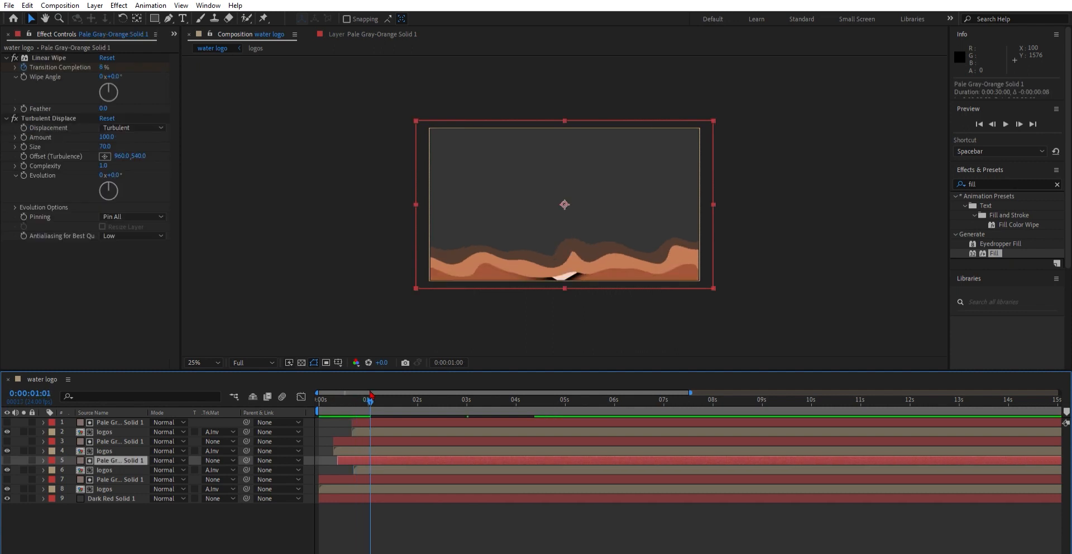
Step: Undo the last four changes, reverting the layer timing and Fill color edits
key(ctrl+z)
key(ctrl+z)
key(ctrl+z)
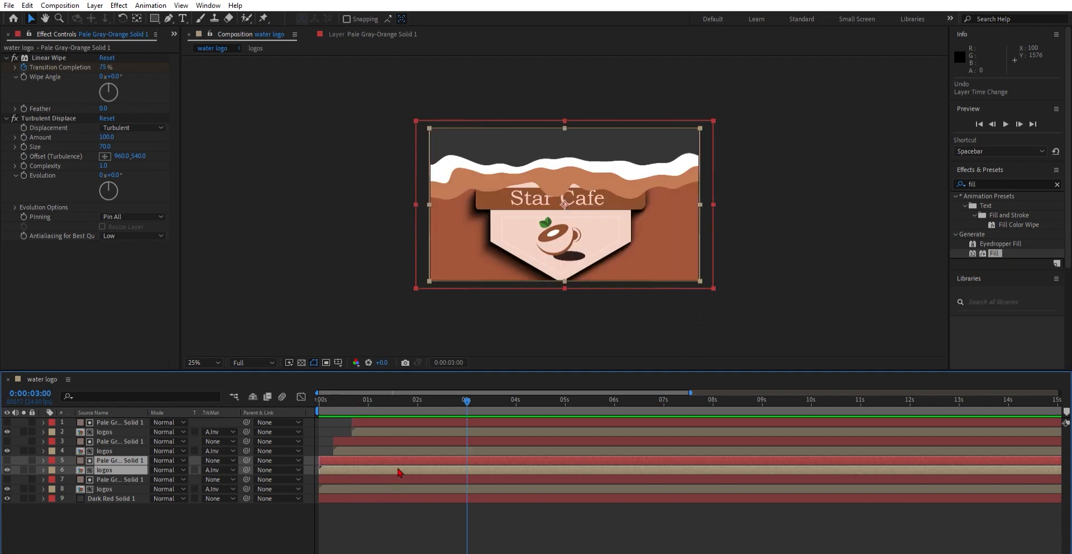
key(ctrl+z)
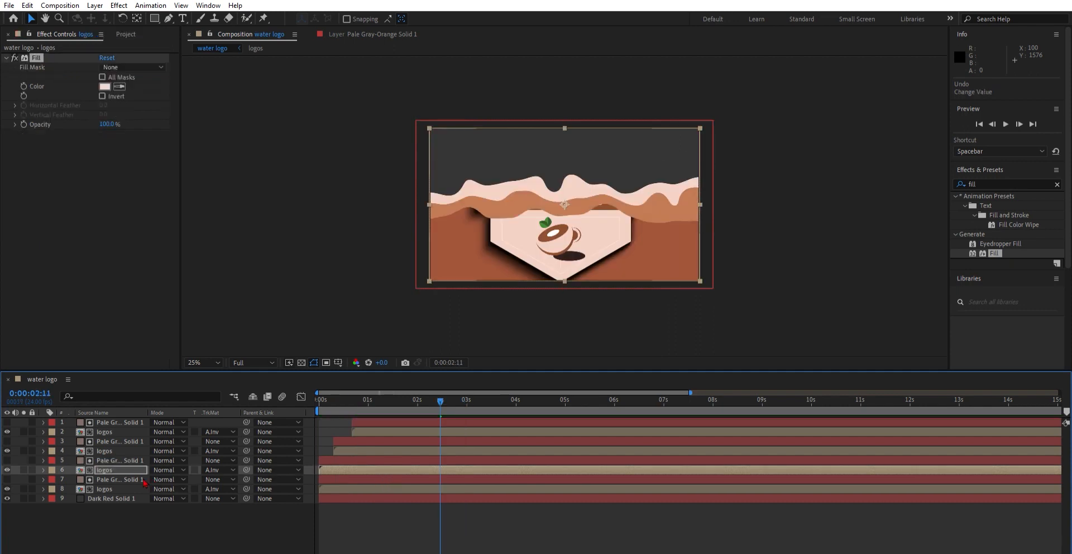
Step: Move the selected solid and logos layer pair down below the next pair in the stack and preview
click(107, 470)
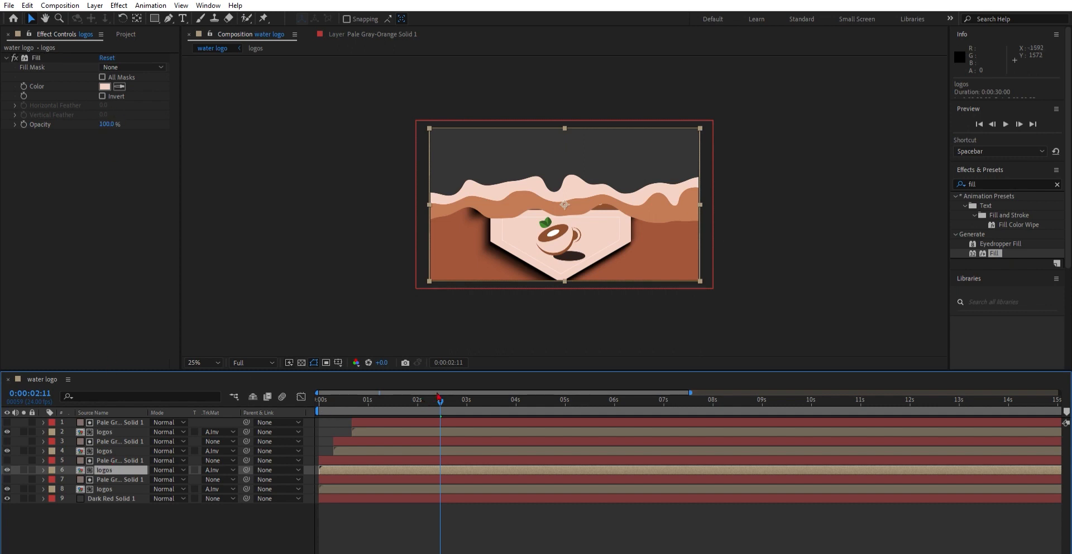
drag(438, 396, 313, 401)
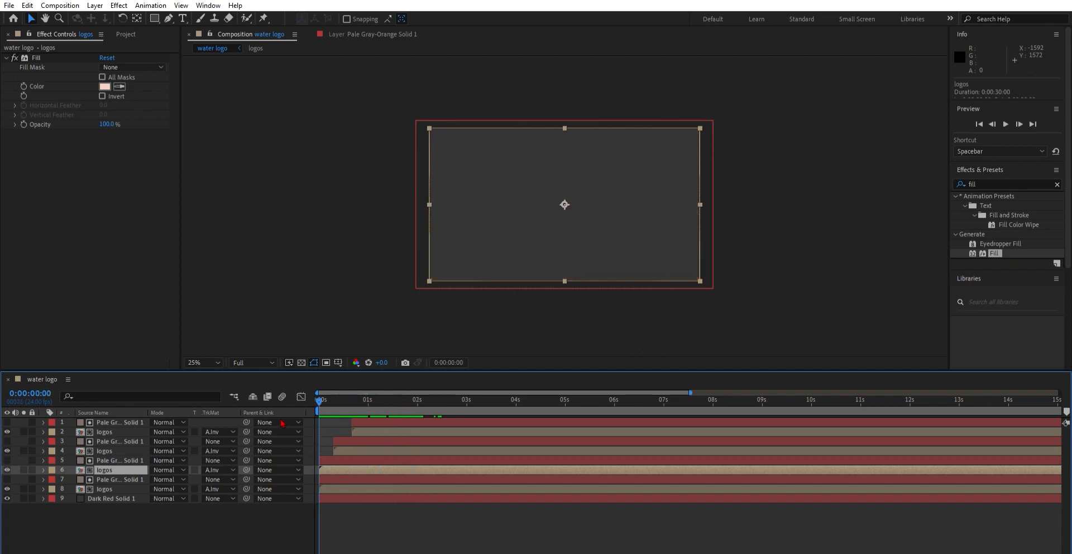
ctrl+click(111, 457)
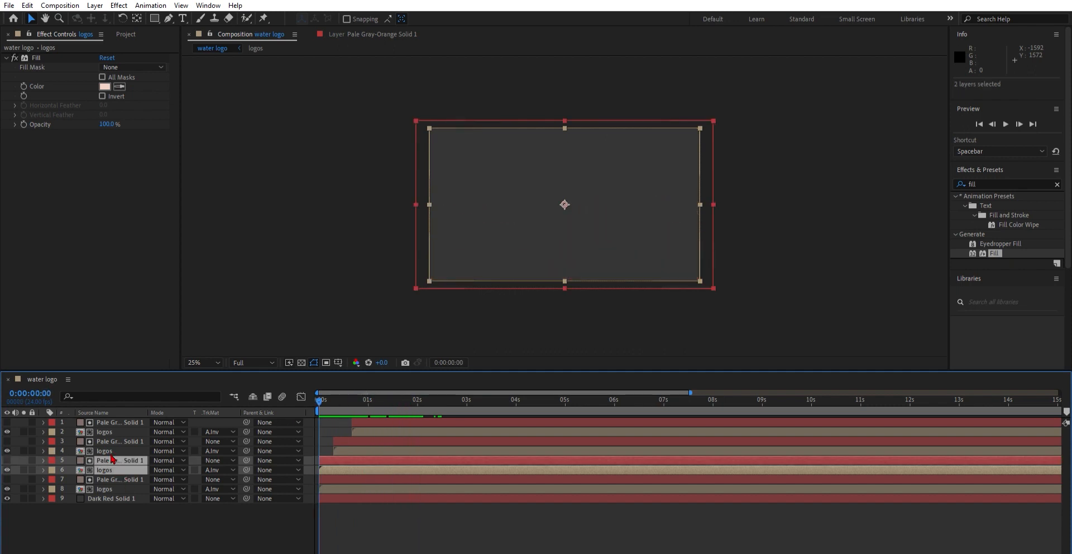
drag(114, 451, 120, 459)
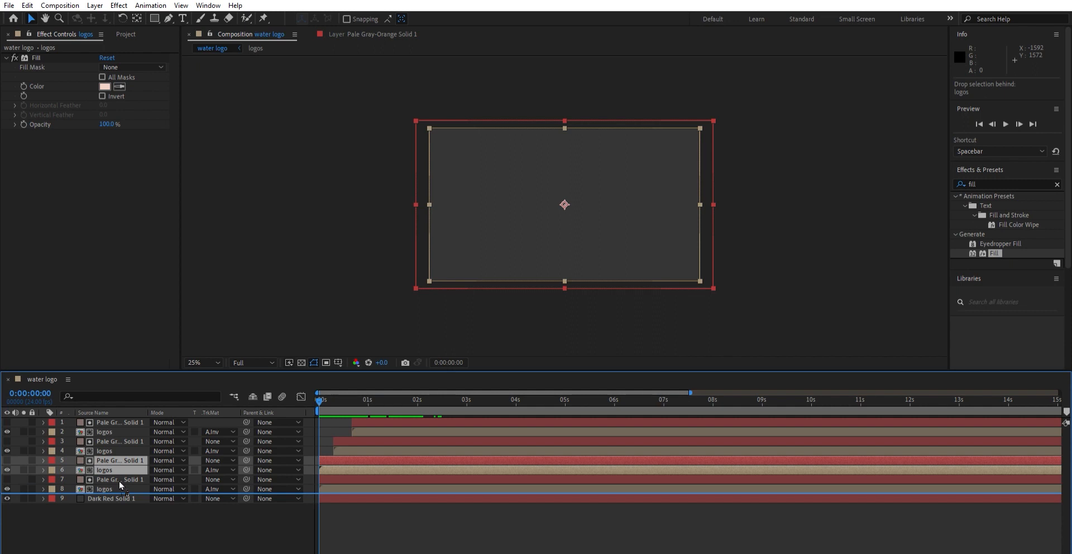
drag(119, 484, 120, 485)
key(space)
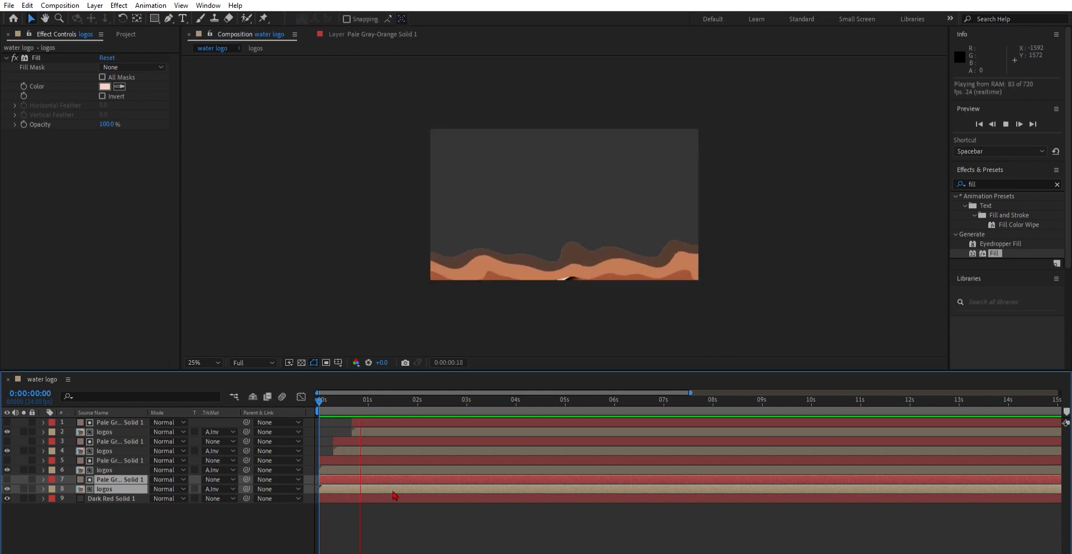
key(space)
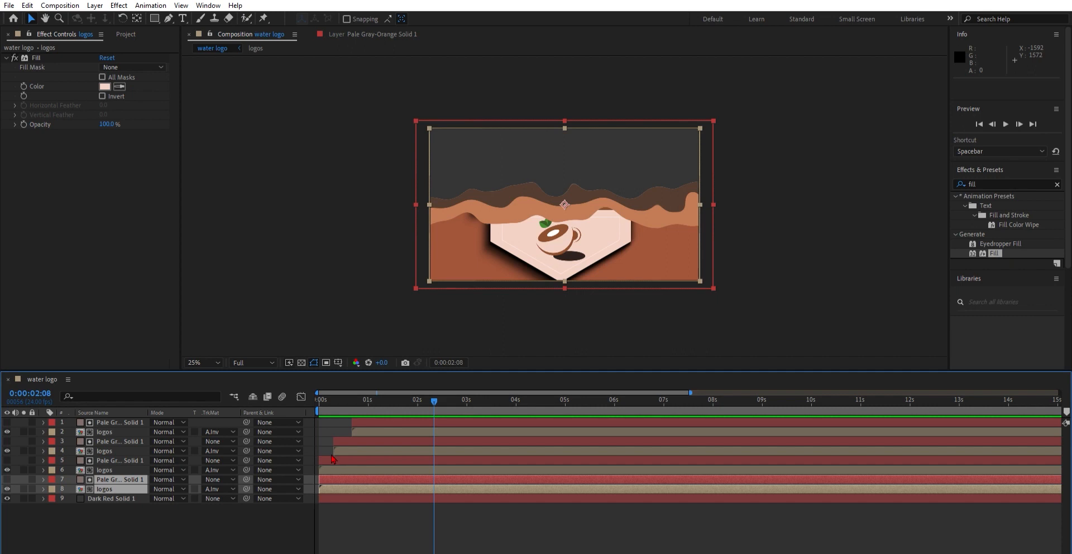
Step: Select the upper six layers and shift them slightly later to widen the stagger, then play back
click(105, 470)
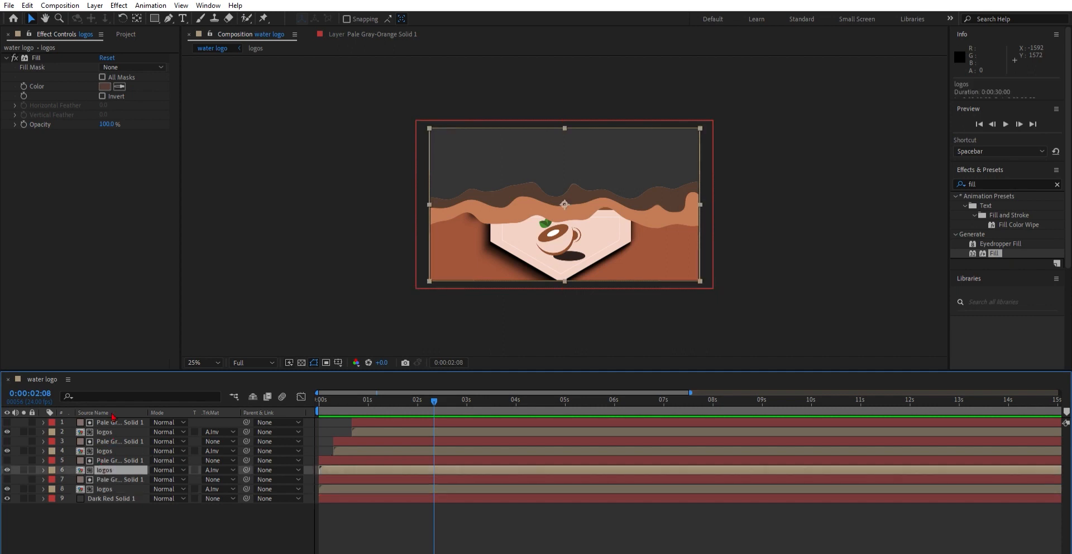
shift+click(113, 422)
drag(349, 457, 356, 459)
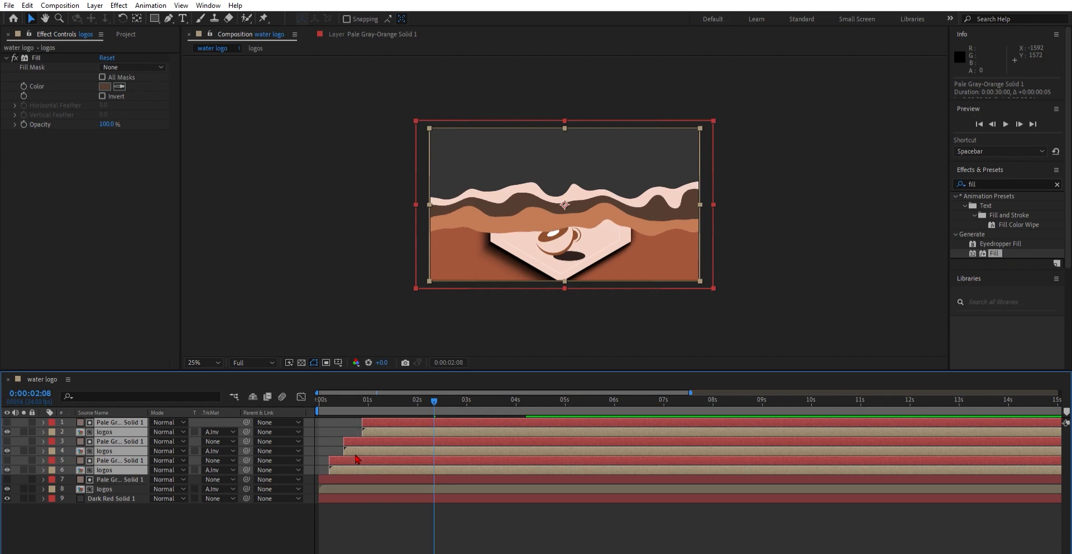
key(space)
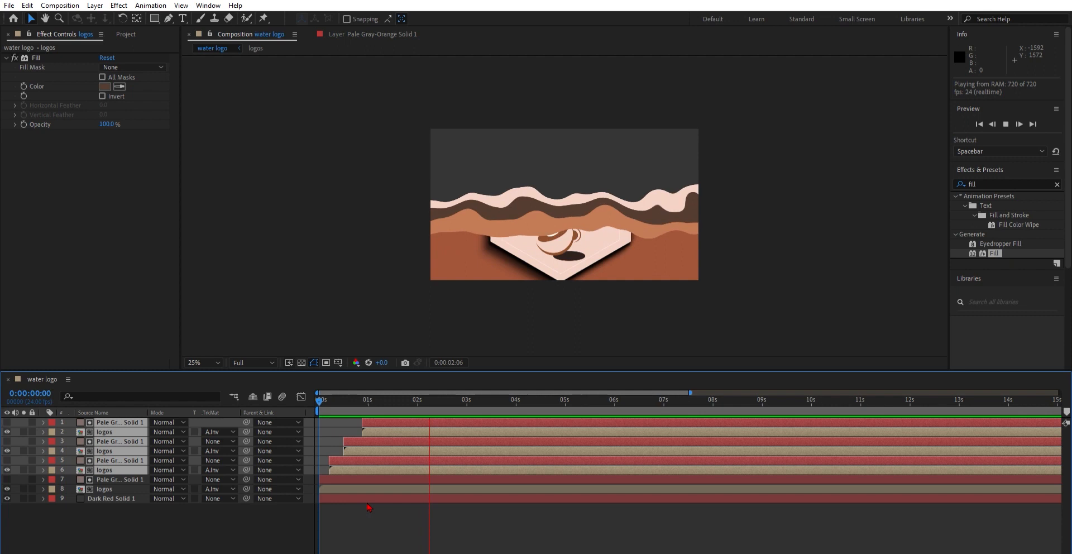
key(space)
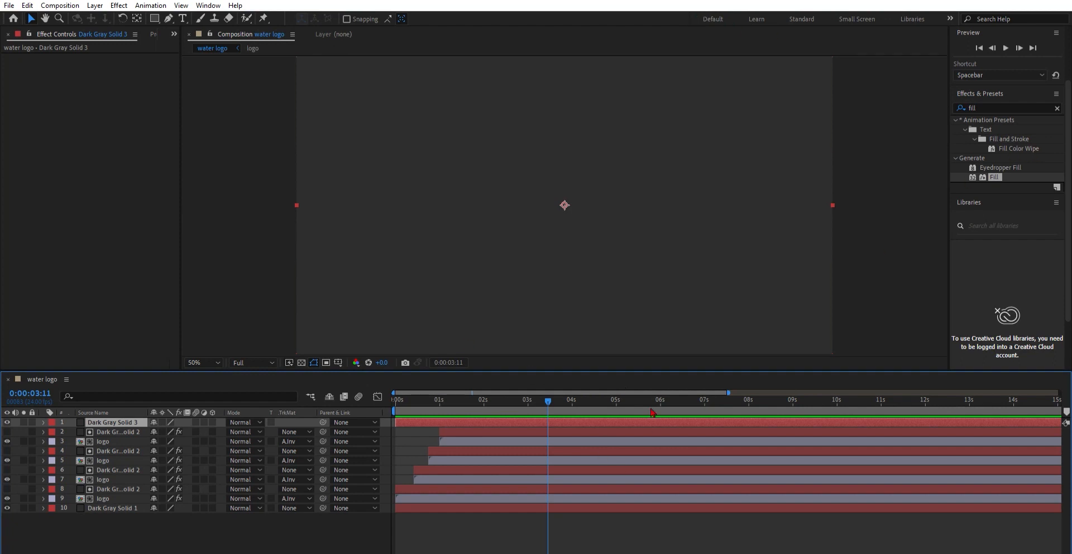
Step: Search the effects for "cc bu" and apply CC Bubbles to the top solid layer
click(997, 104)
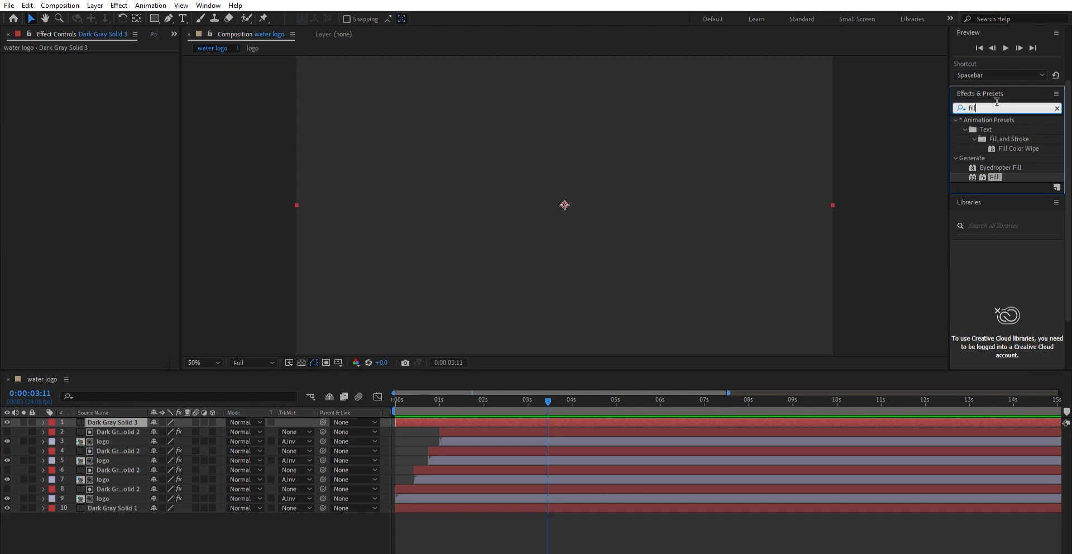
key(BackSpace)
key(BackSpace)
key(BackSpace)
key(BackSpace)
text(cc)
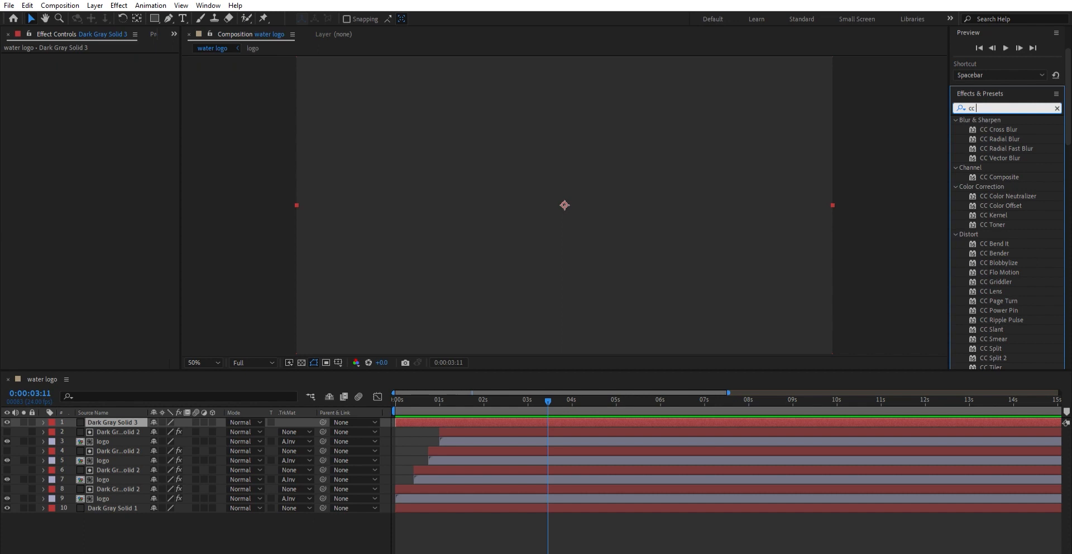
text( b)
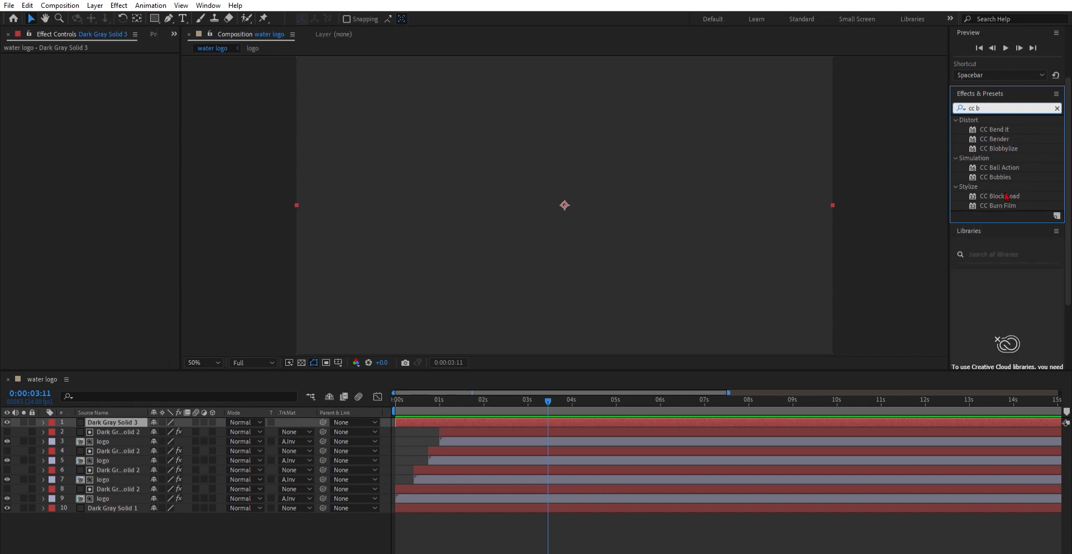
text(u)
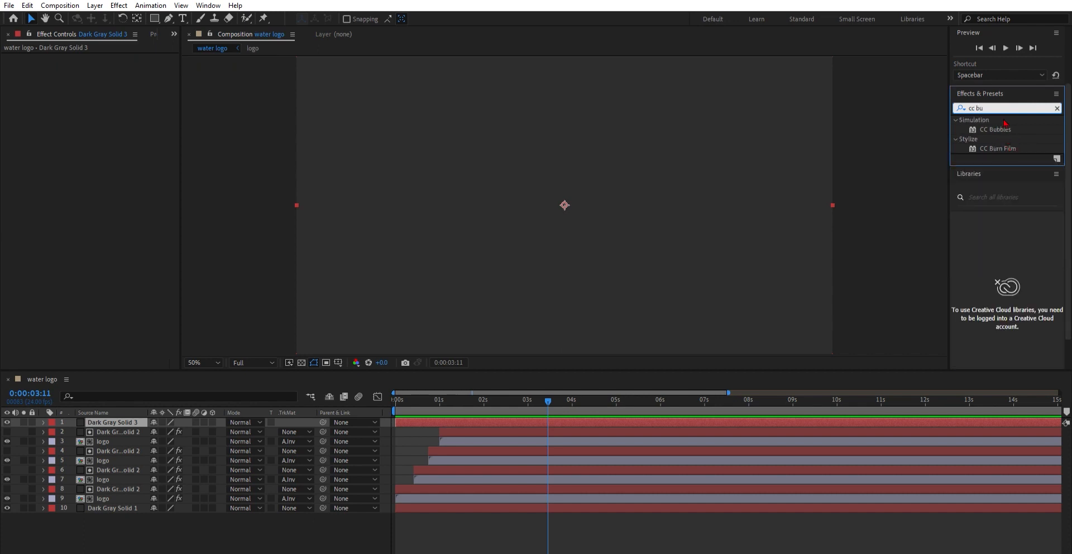
double_click(995, 130)
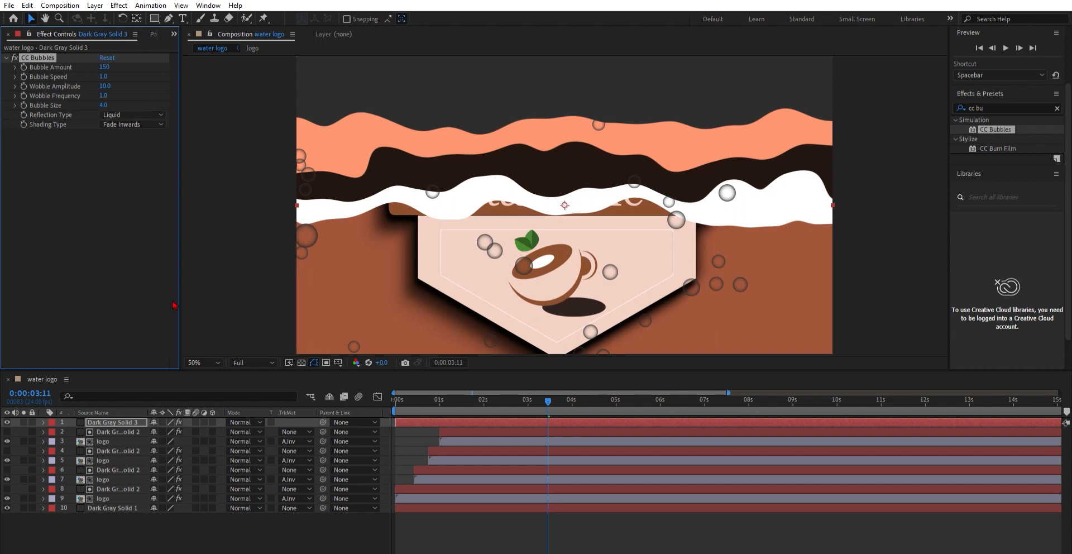
key(Delete)
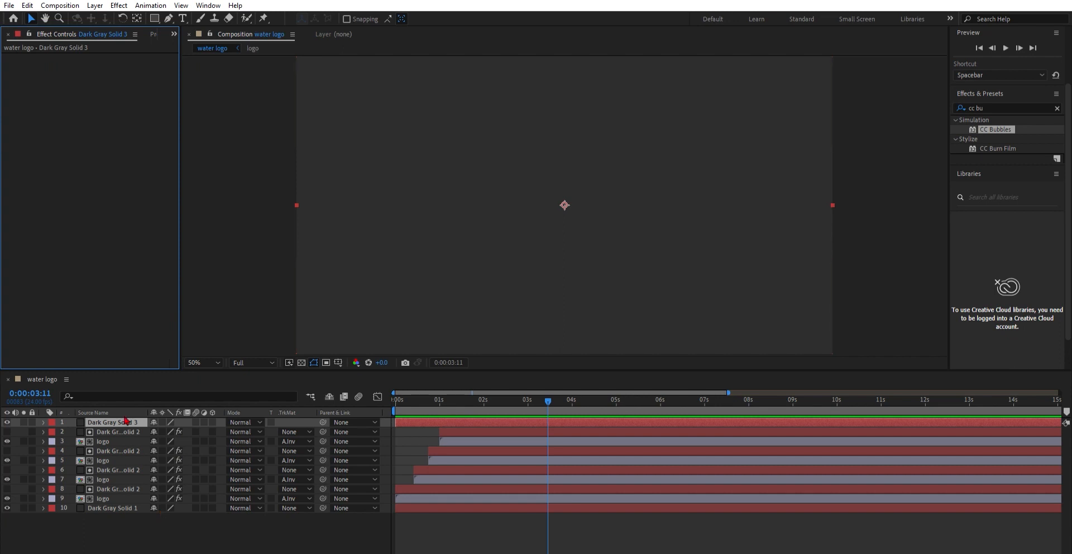
key(ctrl+z)
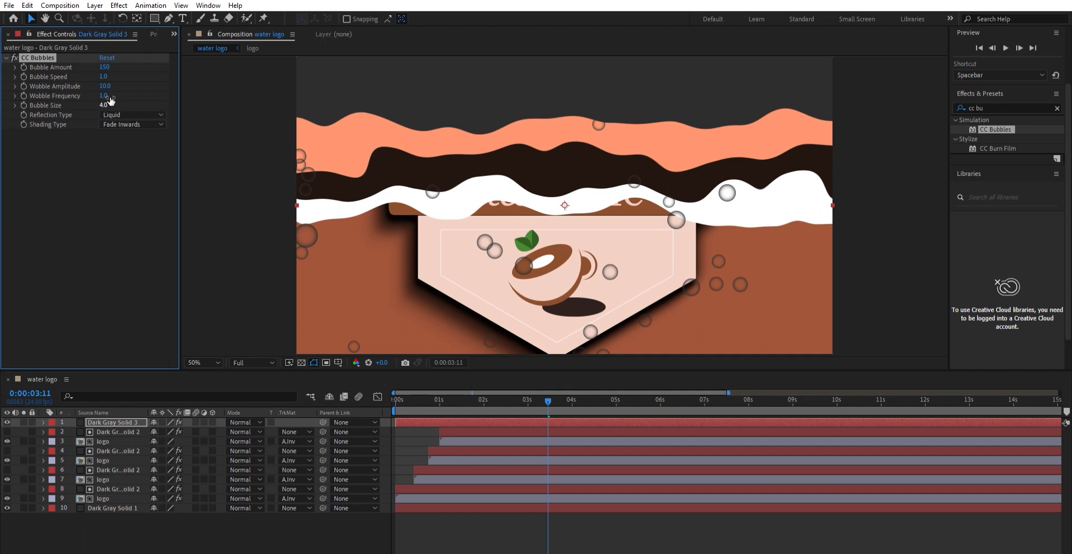
Step: Set CC Bubbles Bubble Amount to 349, Wobble Amplitude to 40.6 and Wobble Frequency to 0.5
drag(104, 67, 215, 54)
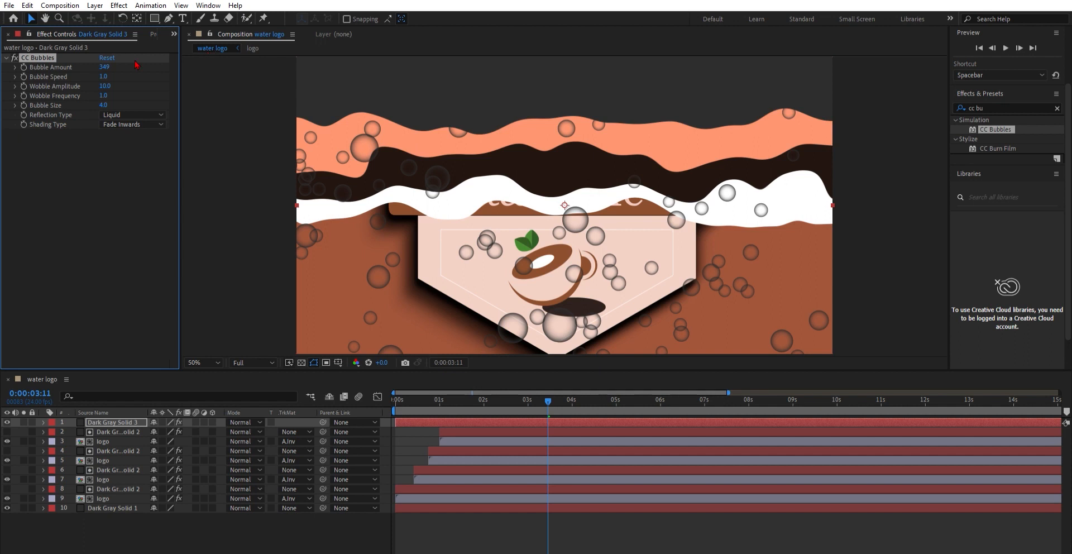
drag(103, 77, 282, 78)
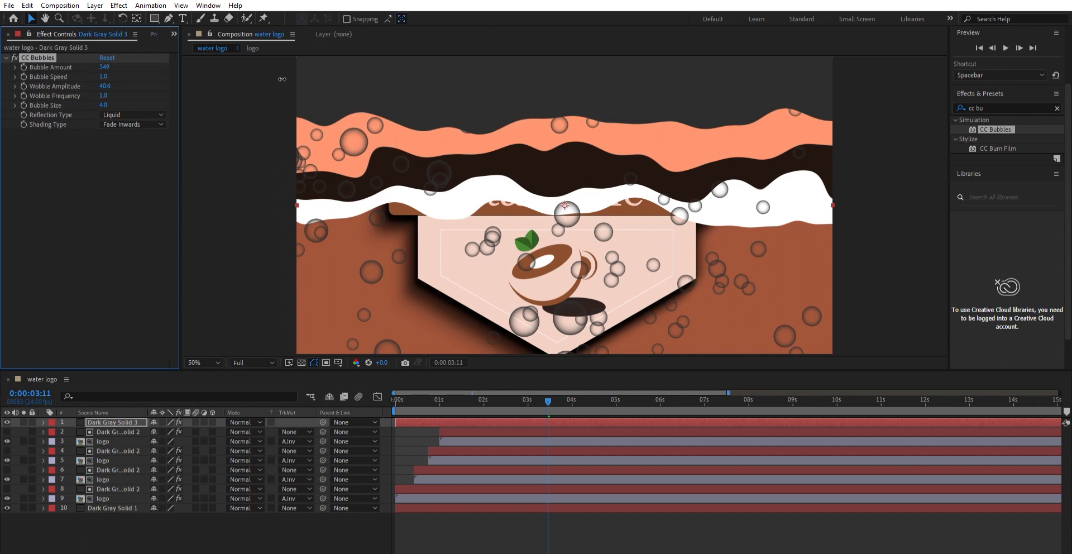
mouse_move(110, 87)
mouse_down()
mouse_move(87, 89)
mouse_move(111, 98)
mouse_up()
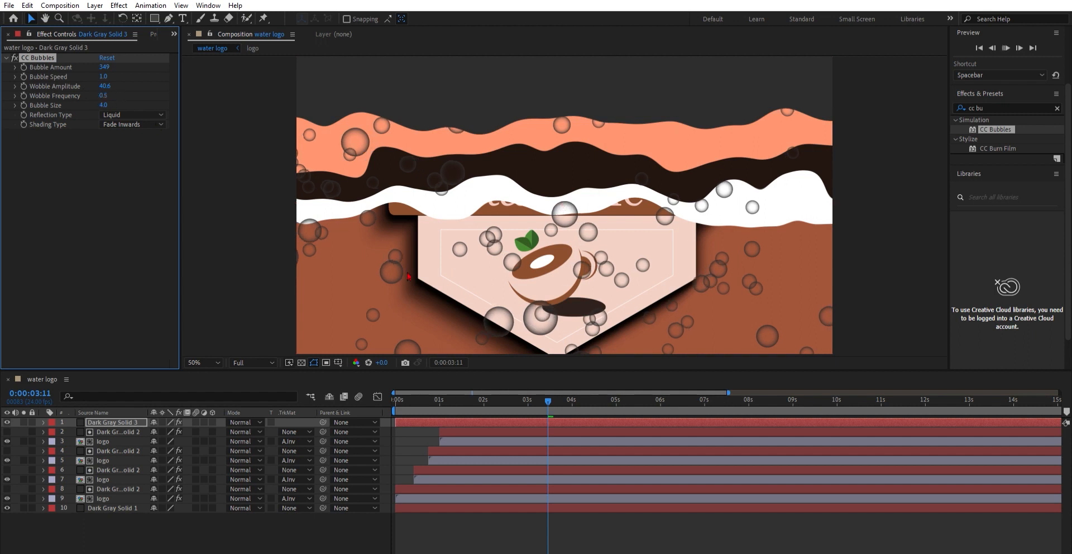
Step: Play back and scrub through the composition to review the bubbles over the logo reveal
key(space)
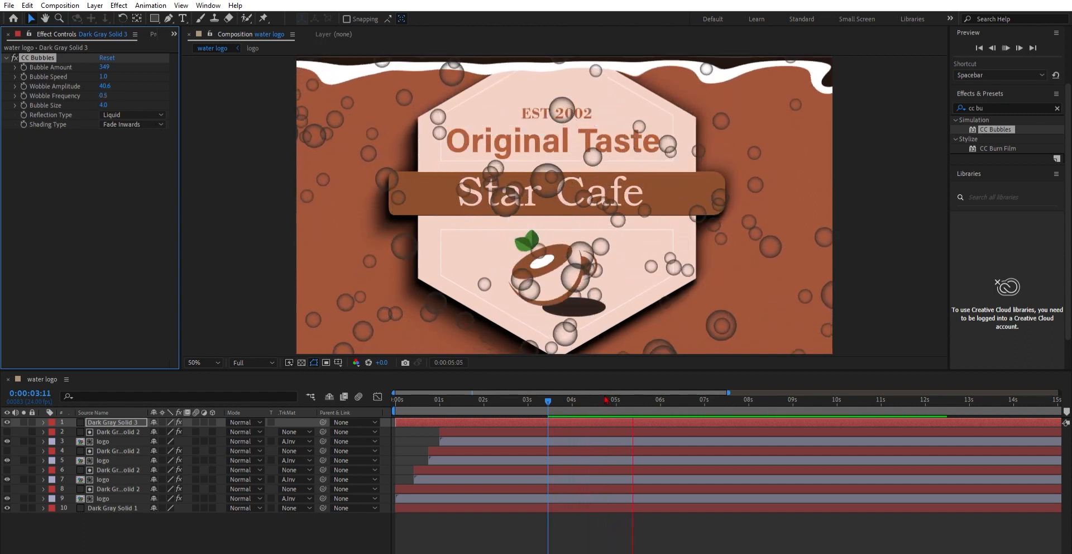
key(space)
drag(650, 400, 425, 397)
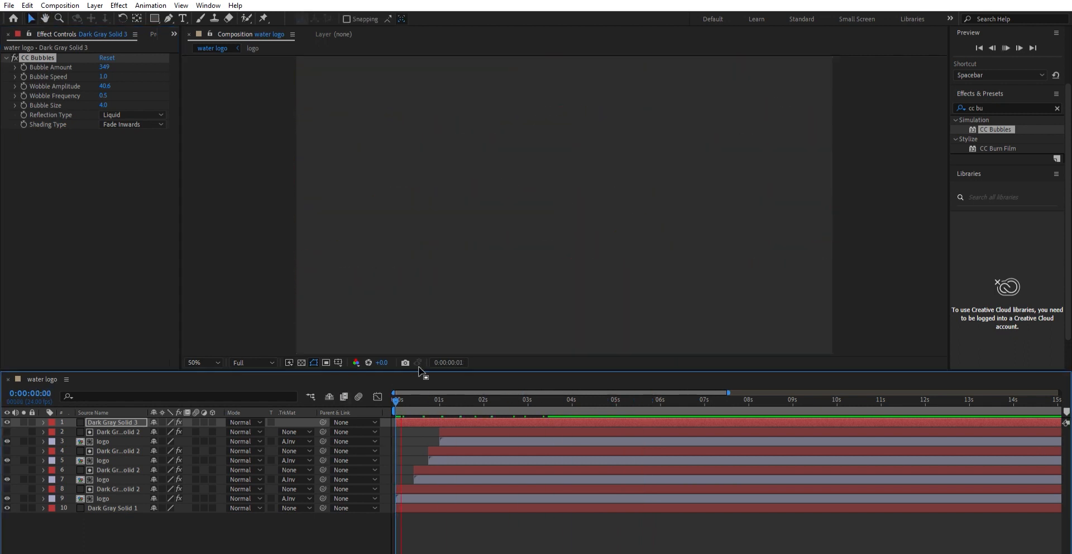
key(space)
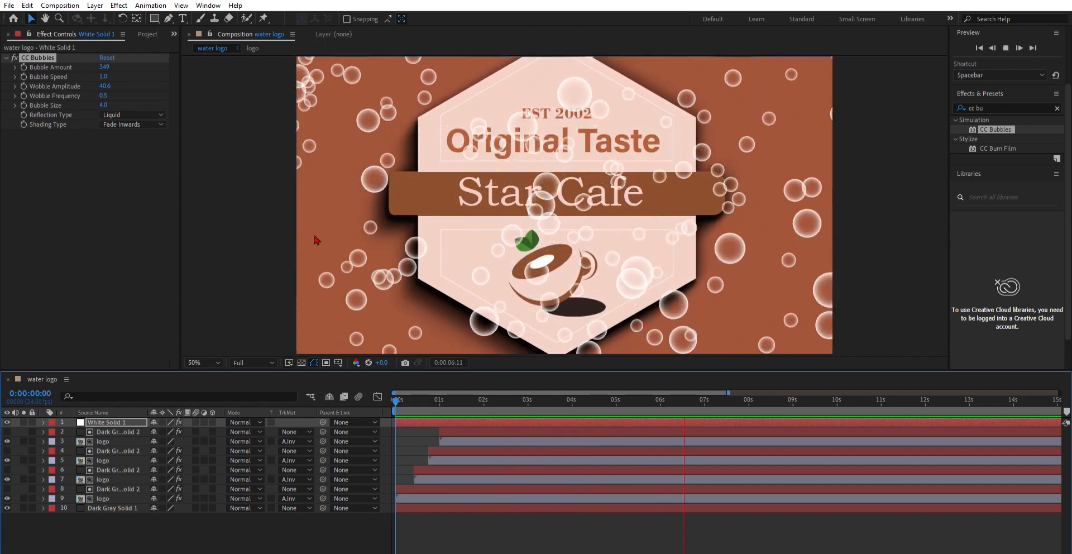
key(space)
mouse_move(719, 396)
mouse_down()
mouse_move(368, 396)
mouse_move(399, 422)
mouse_move(428, 394)
mouse_move(728, 397)
mouse_up()
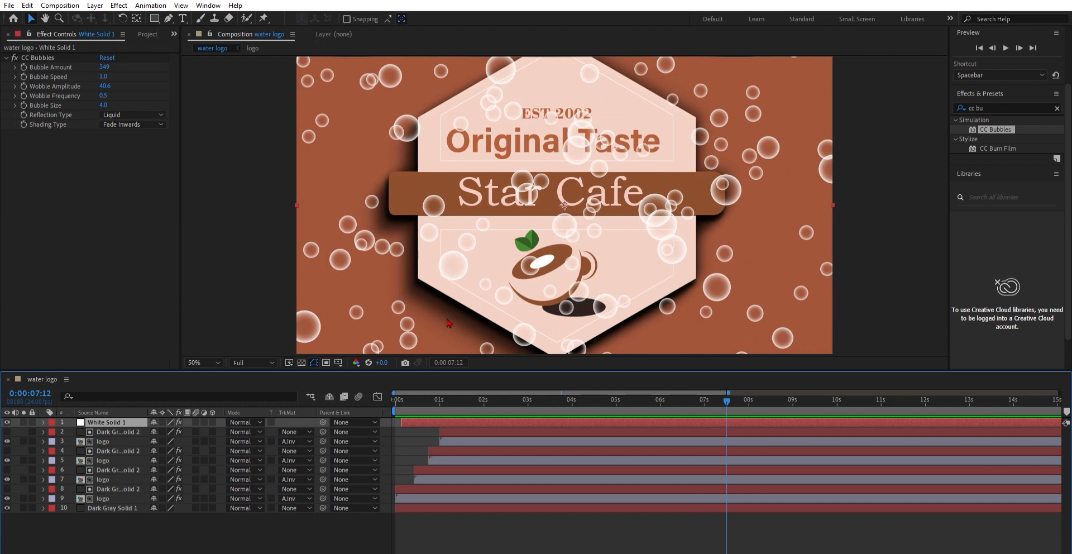
Step: At 7:12, set a Bubble Amount keyframe of 0 on the white solid's CC Bubbles
click(25, 58)
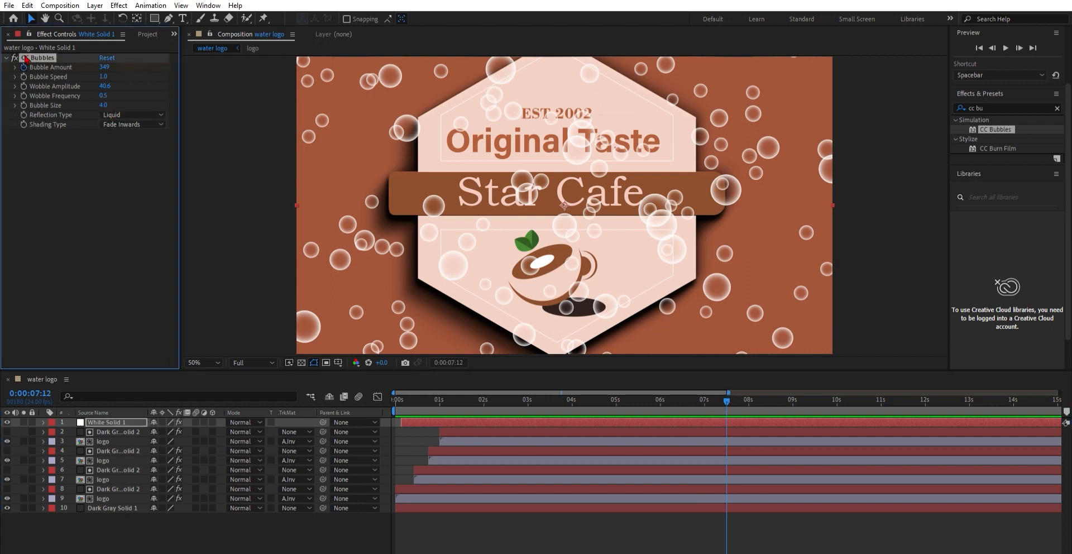
click(111, 66)
text(95)
key(Return)
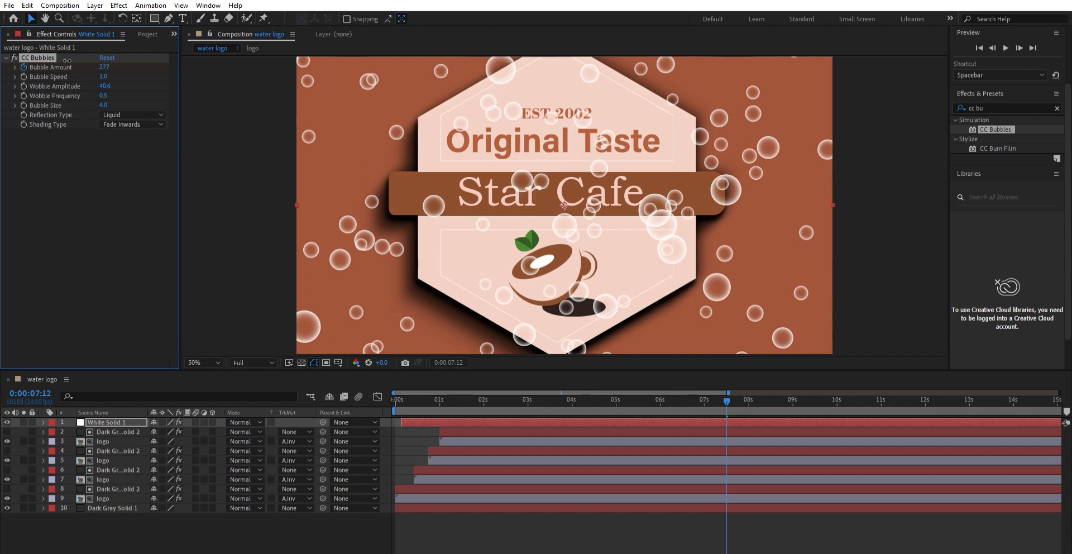
drag(5, 93, 5, 101)
drag(114, 63, 9, 69)
click(101, 66)
text(0)
key(Return)
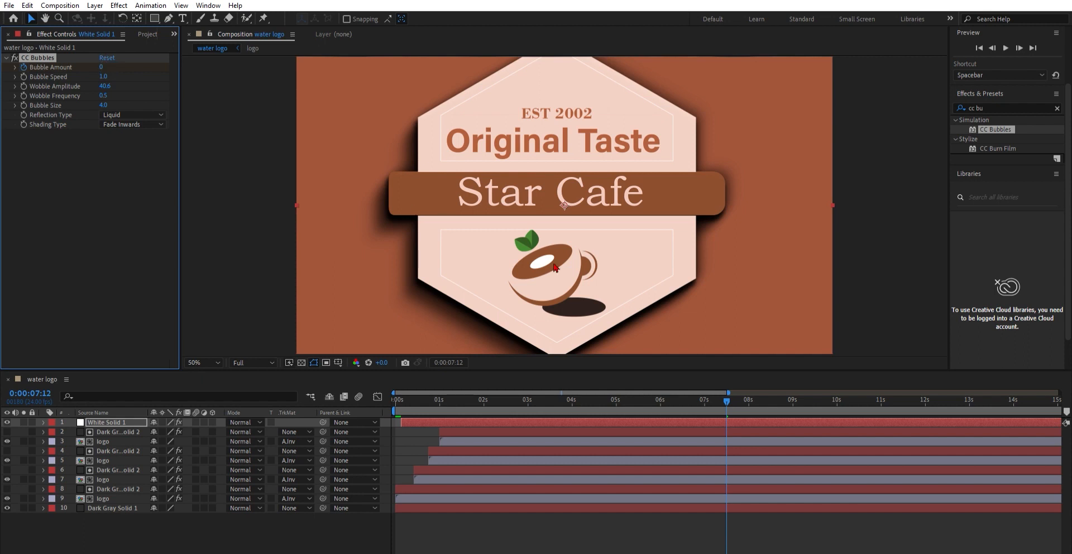
Step: Set a Bubble Amount keyframe of 300 at 1 second, then play back the bubble animation
drag(727, 399, 441, 415)
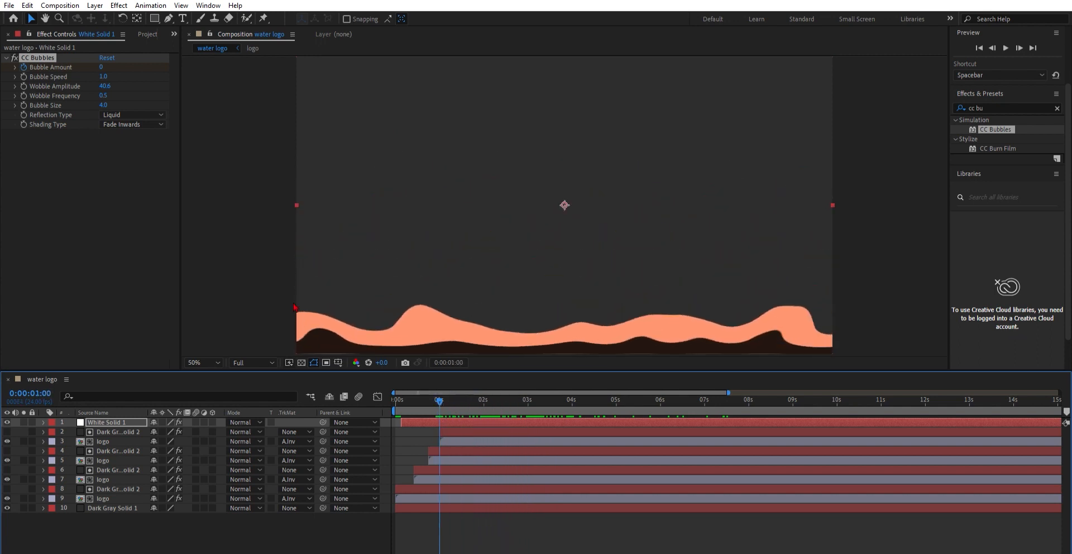
click(102, 67)
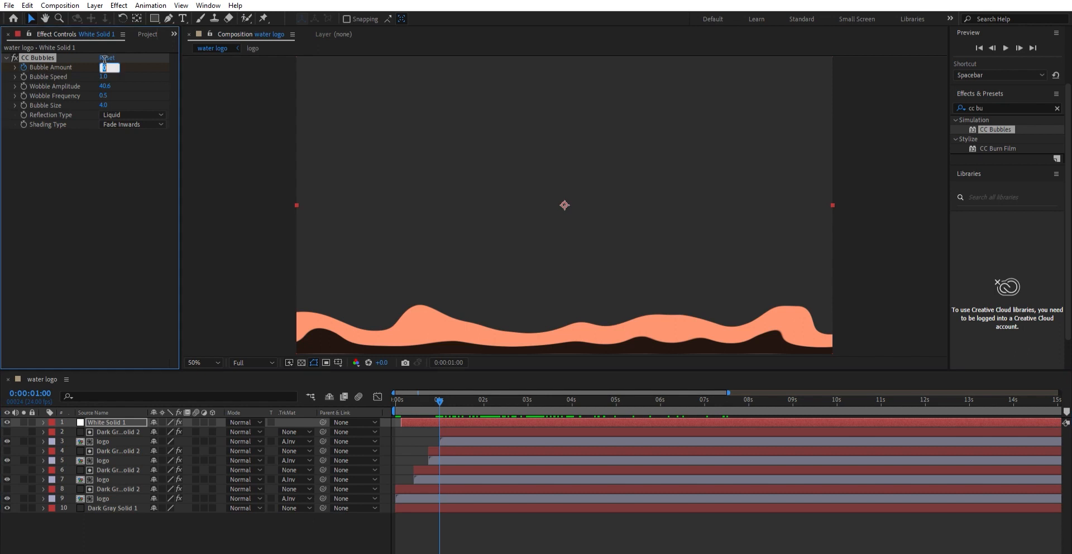
key(Return)
key(space)
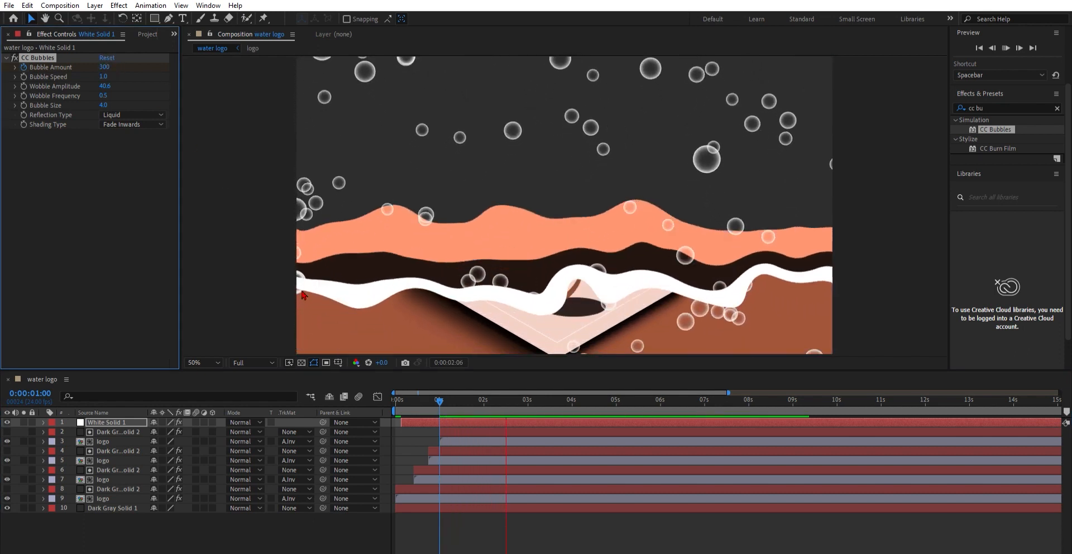
key(space)
click(127, 418)
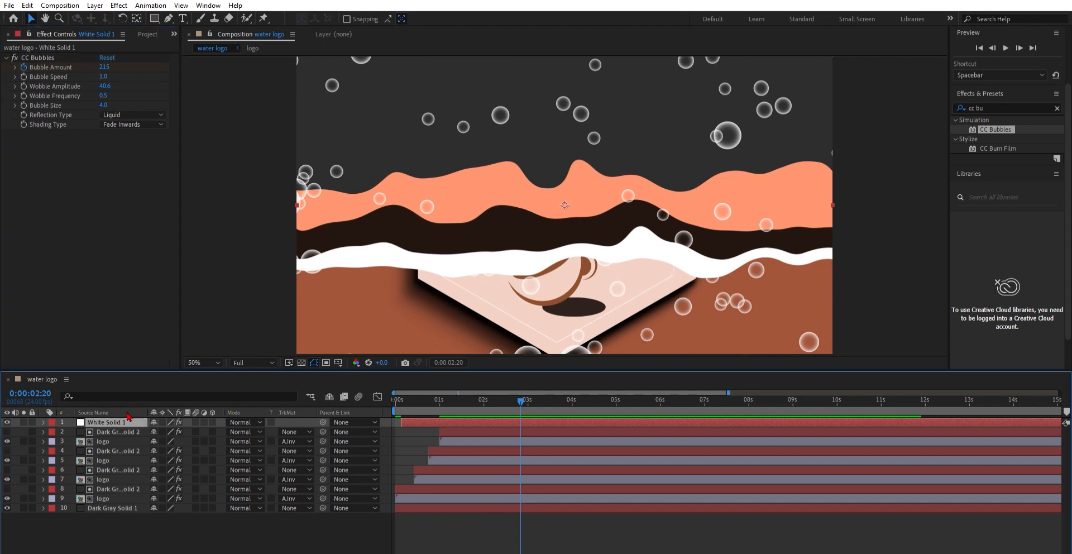
Step: Duplicate the white bubbles solid and set its CC Bubbles Reflection Type to Metal and Shading Type to Lighten
key(ctrl+d)
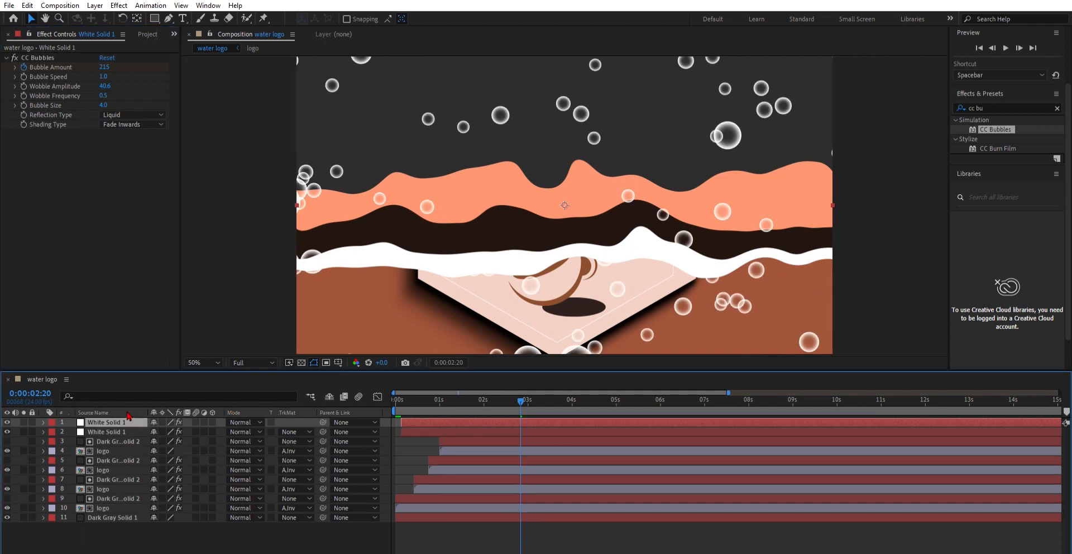
click(132, 107)
click(132, 132)
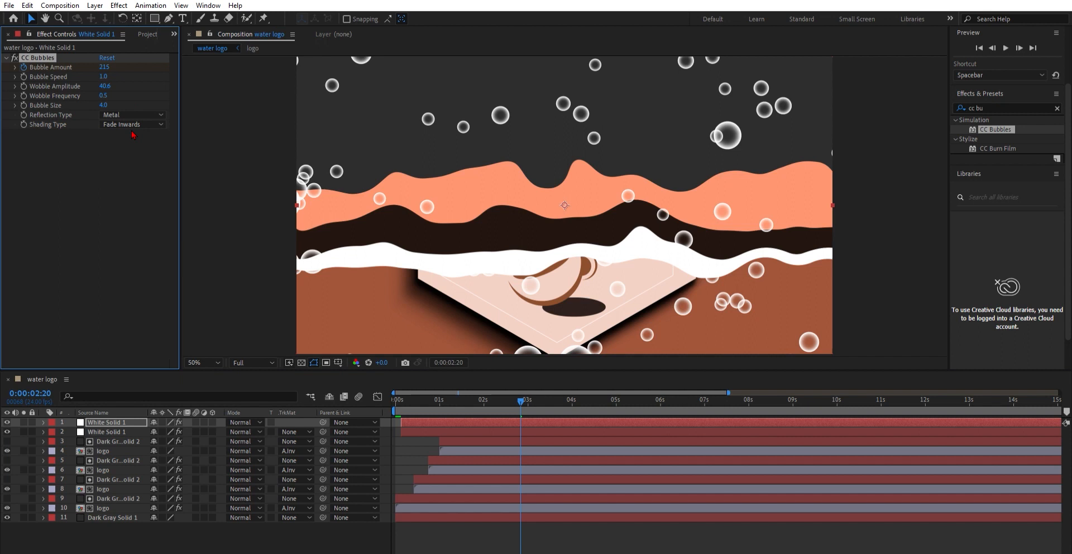
click(131, 125)
click(142, 157)
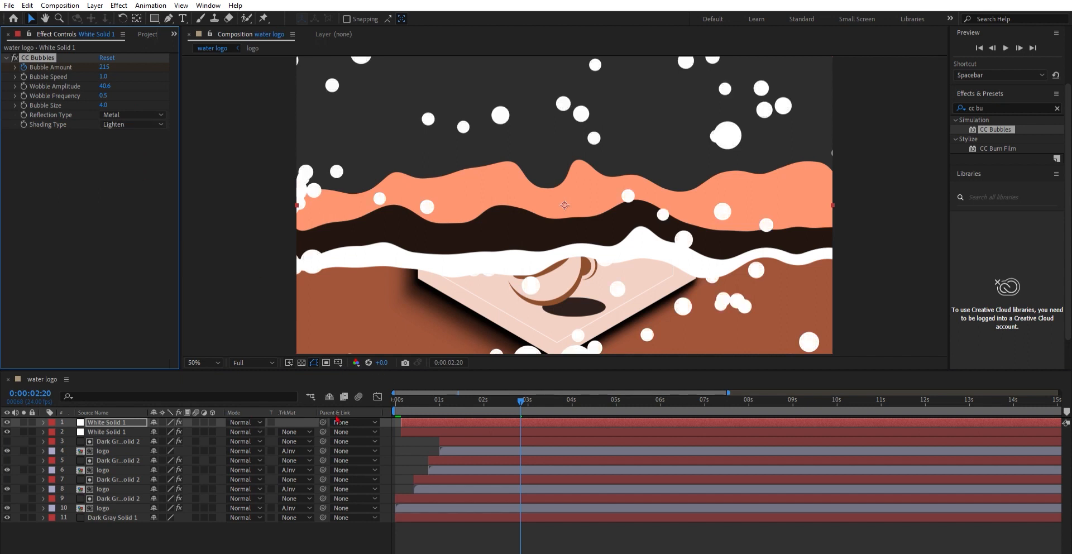
Step: Nudge the duplicate bubbles layer's timing slightly and play back the composition to review both bubble layers
drag(460, 420, 452, 418)
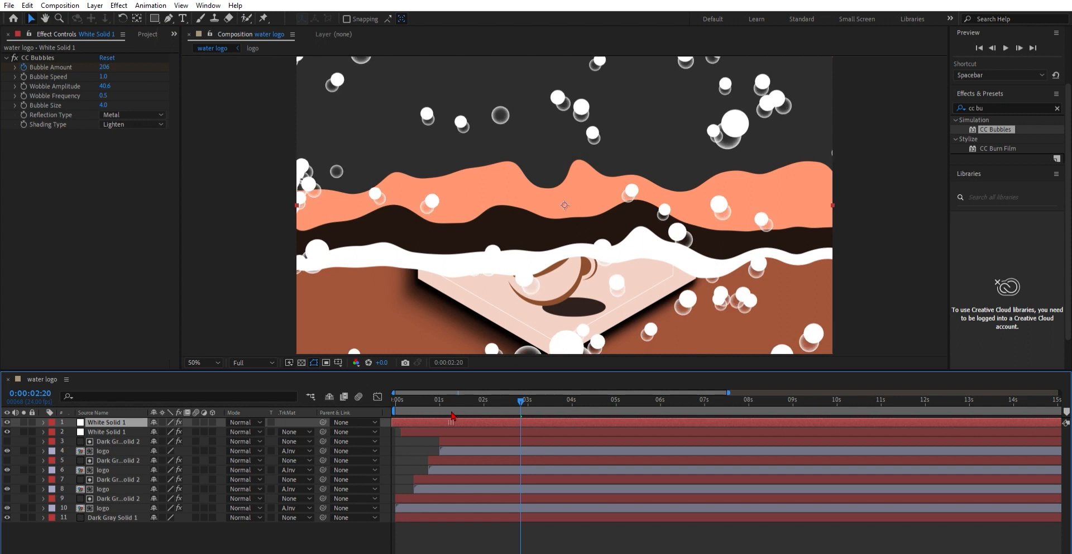
key(space)
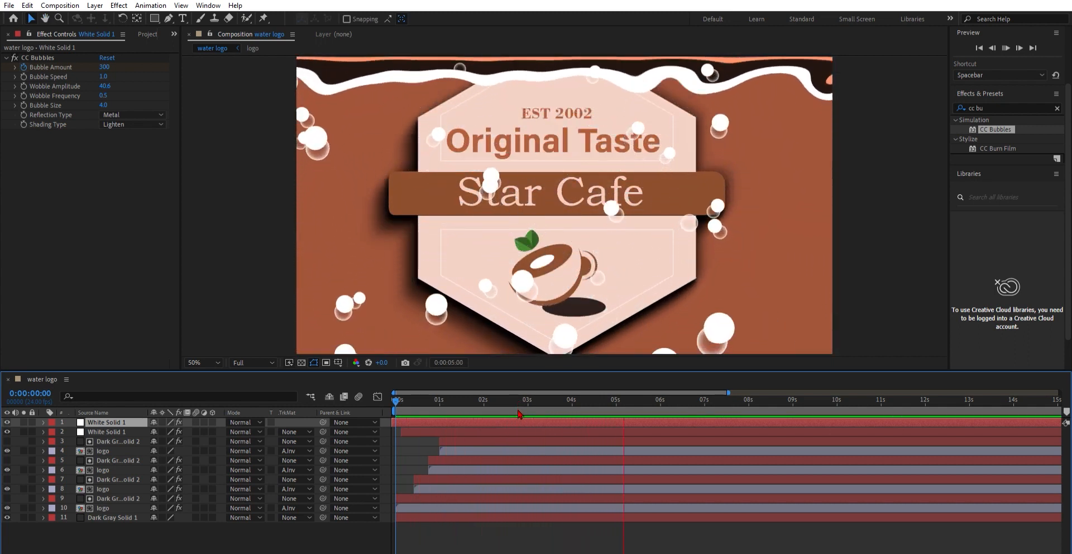
key(space)
drag(714, 401, 542, 402)
Step: Select both white bubble solids and precompose them into a composition named bubbles
shift+click(108, 430)
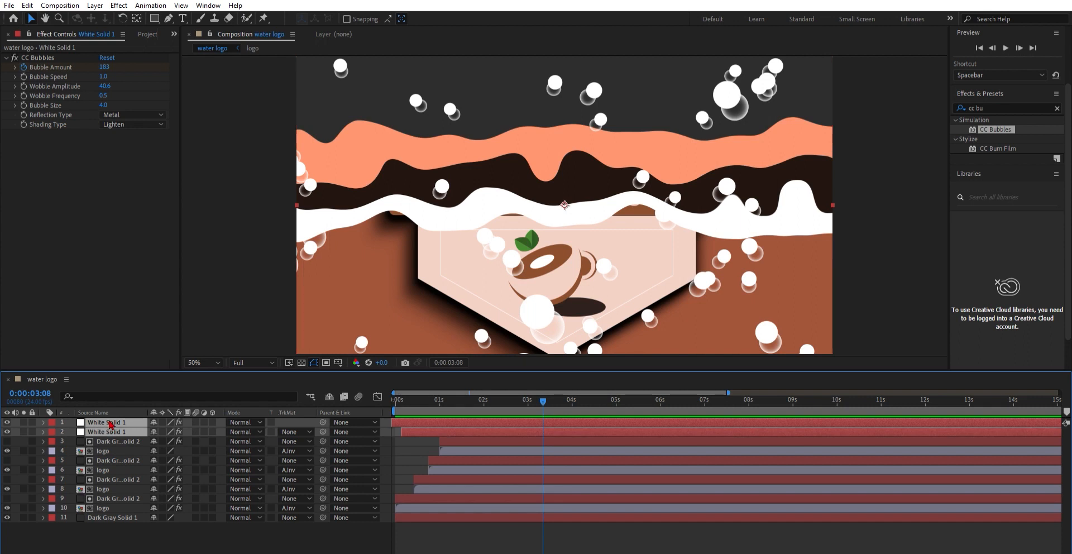
key(ctrl+shift+c)
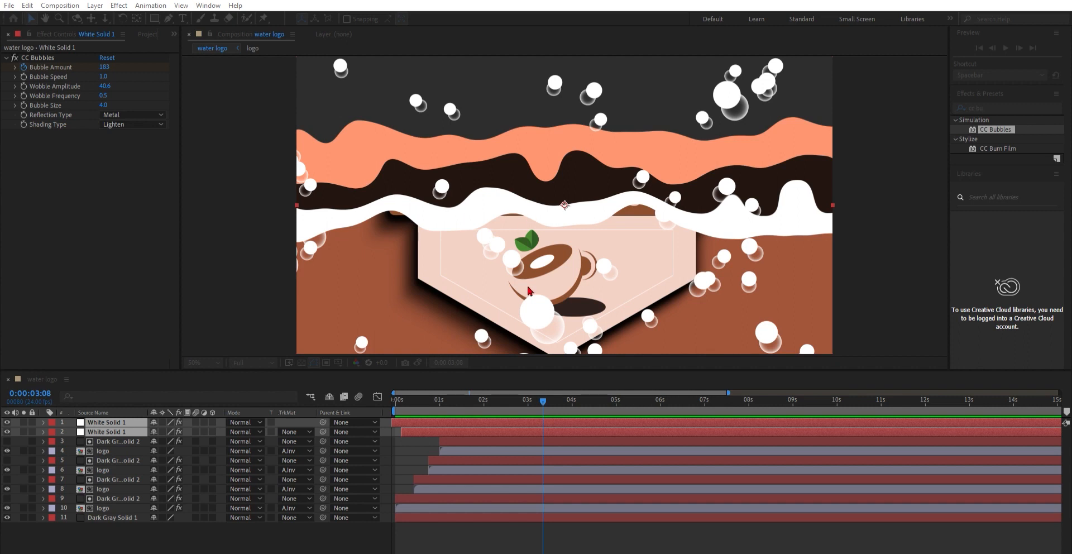
key(Return)
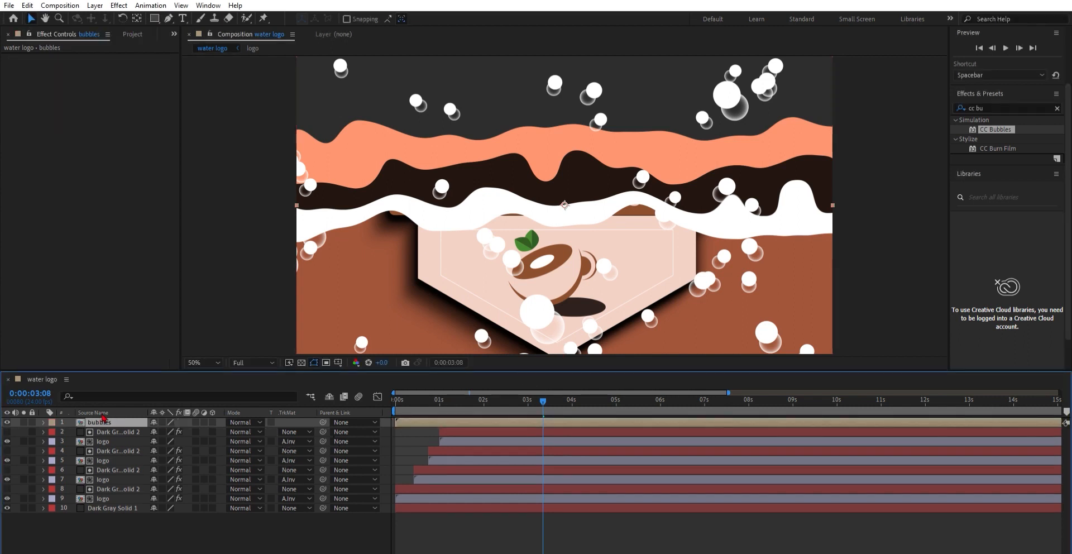
Step: Precompose the logo and wave layers into Pre-comp 1 and duplicate the resulting pre-comp
click(104, 441)
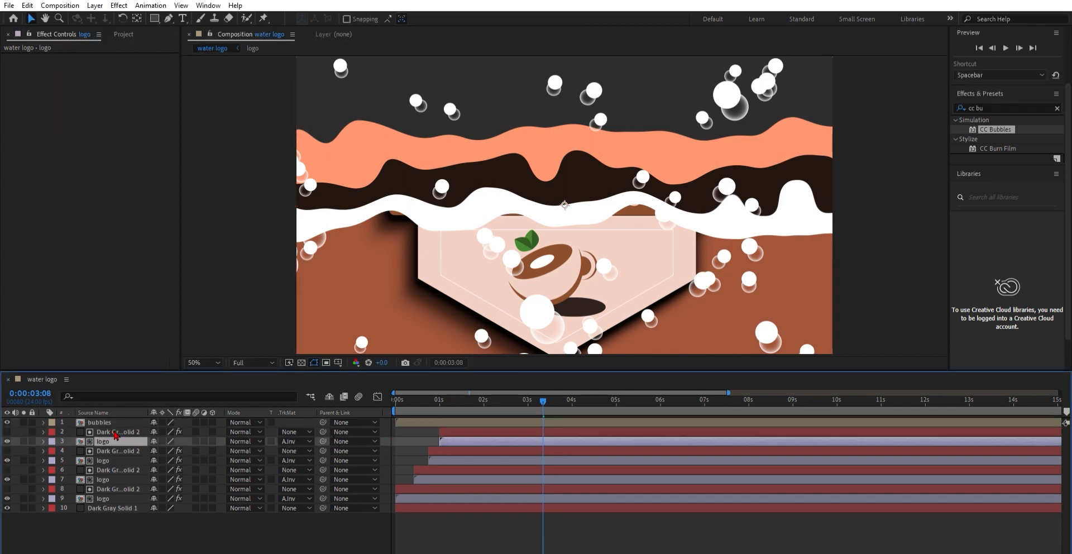
key(ctrl+shift+Up)
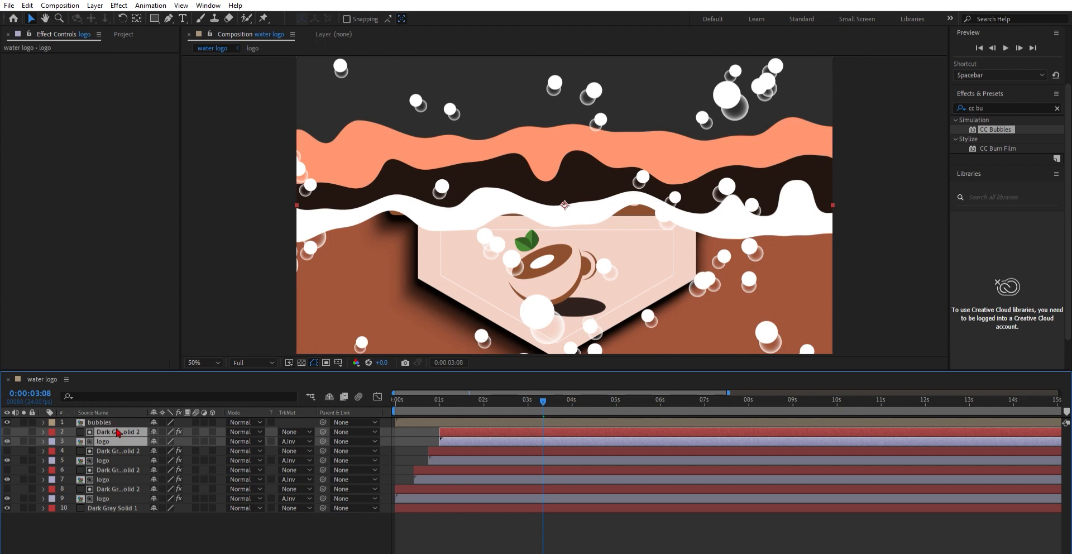
key(ctrl+d)
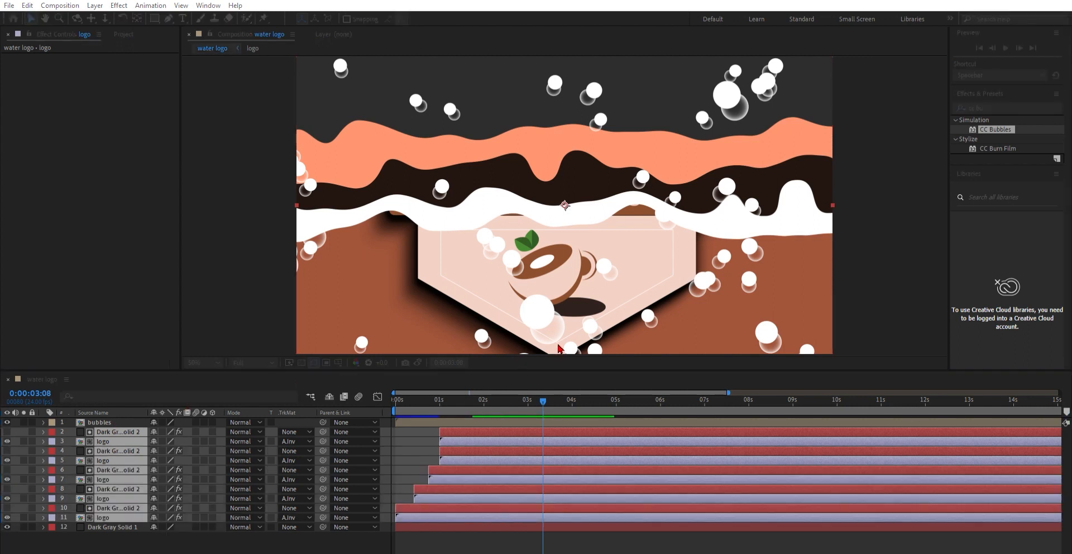
key(ctrl+d)
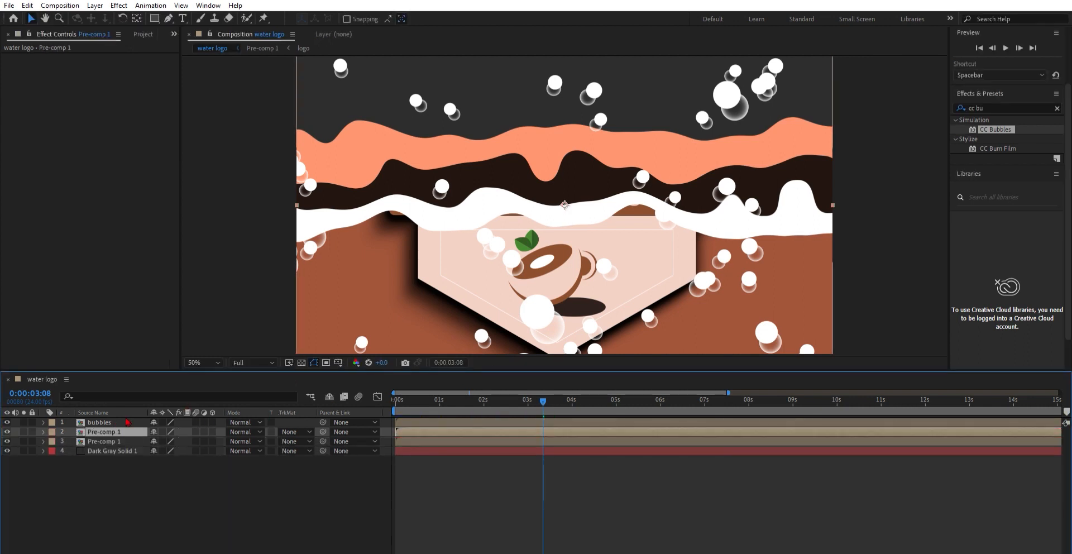
Step: Move one Pre-comp 1 copy above bubbles and set the bubbles layer's track matte to Alpha
drag(130, 407, 130, 419)
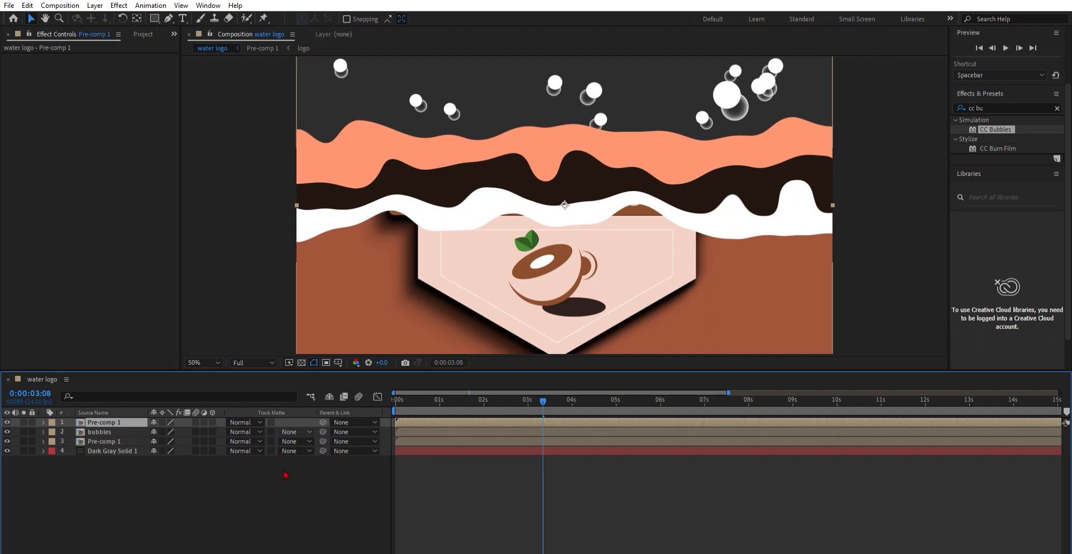
click(349, 454)
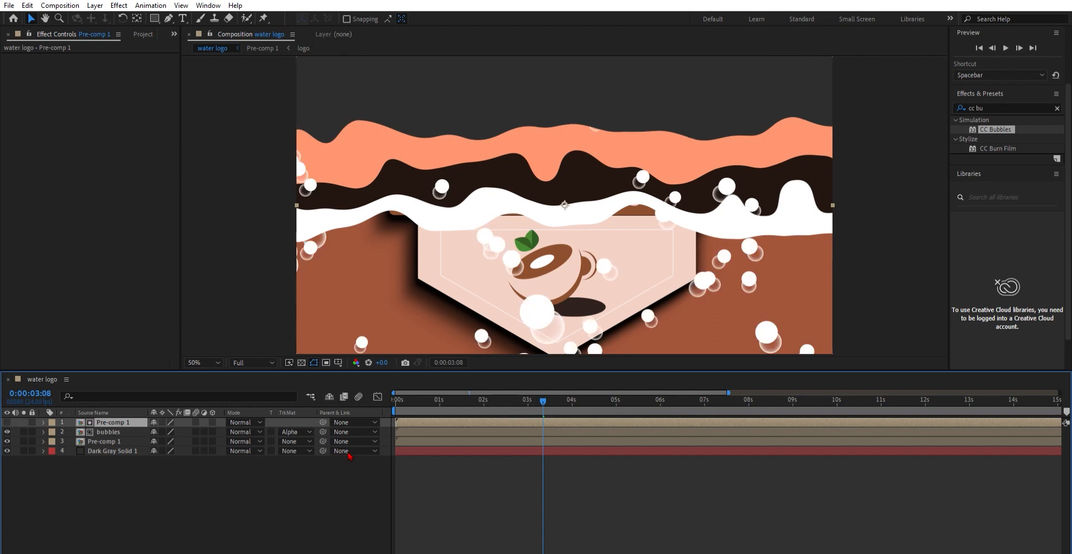
Step: Play back the composition, including a maximized, zoomed-in viewer, to review the bubbles masked to the liquid
drag(544, 401, 401, 425)
key(space)
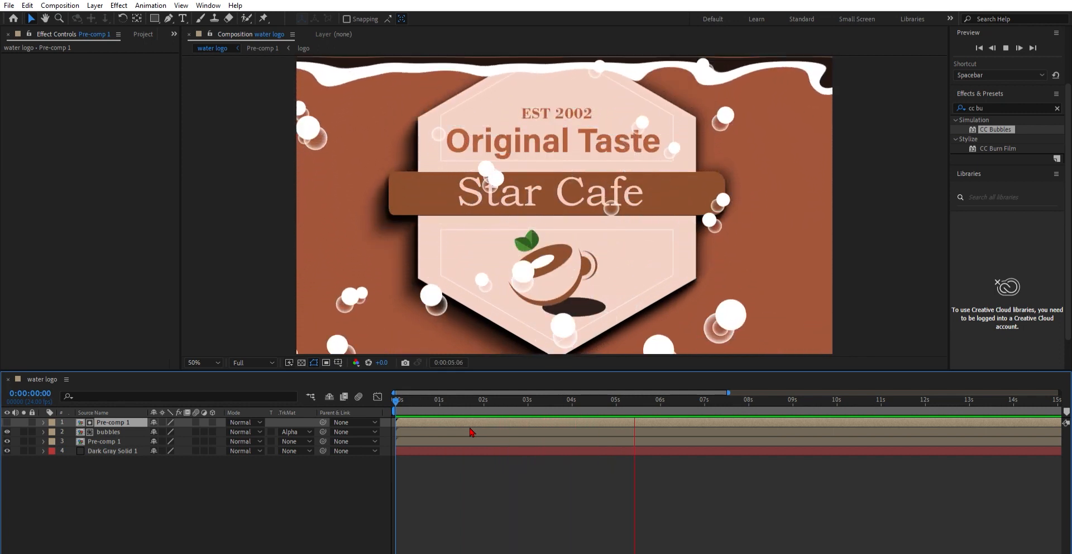
key(space)
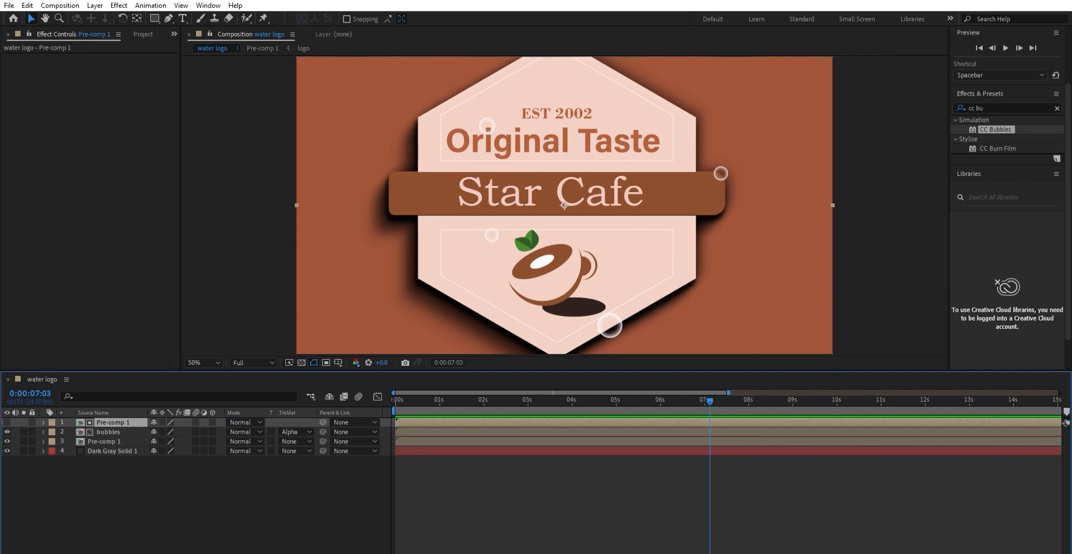
drag(712, 398, 304, 252)
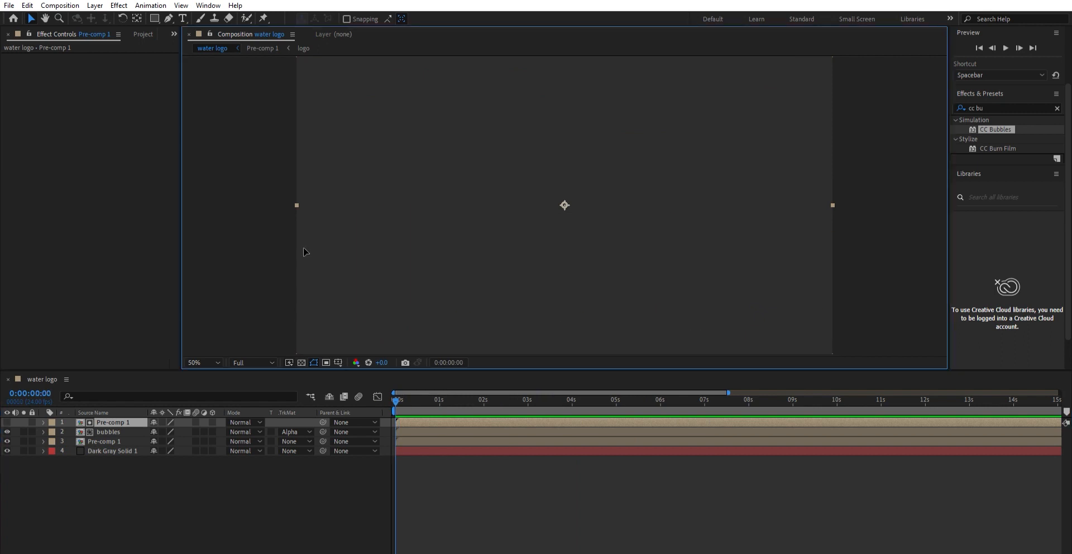
key(grave)
scroll(356, 301, up, 1)
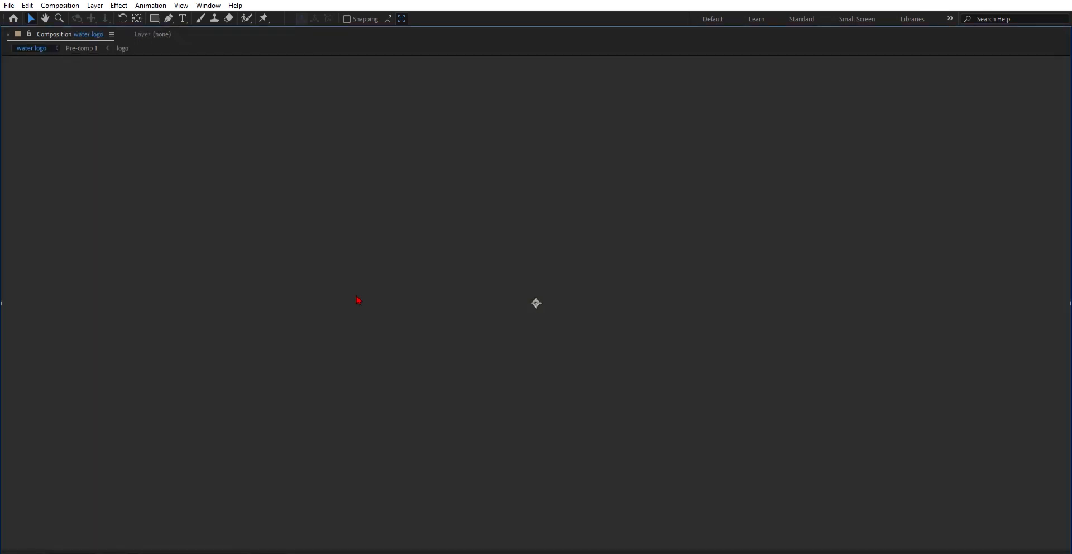
key(space)
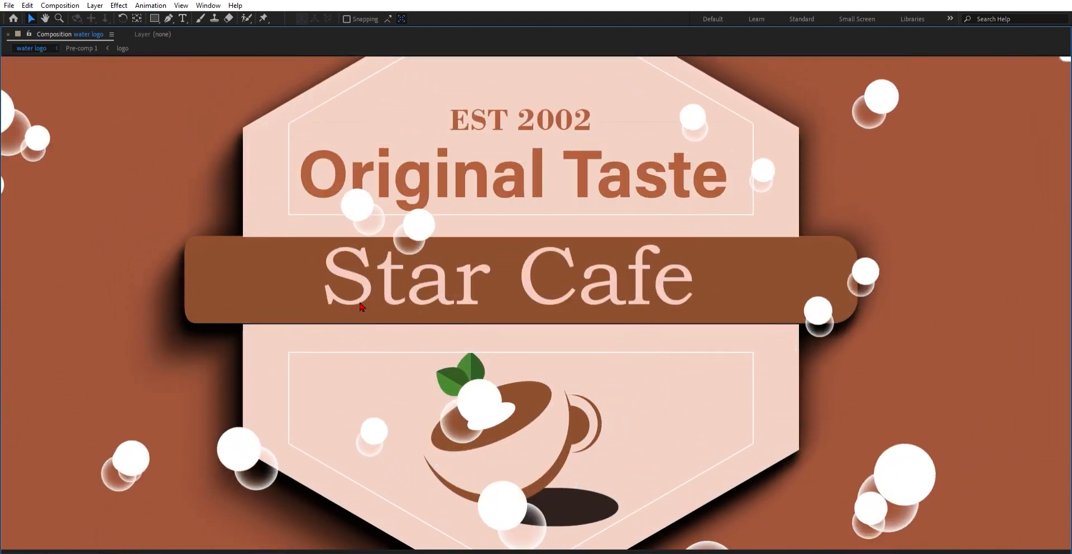
scroll(360, 306, down, 1)
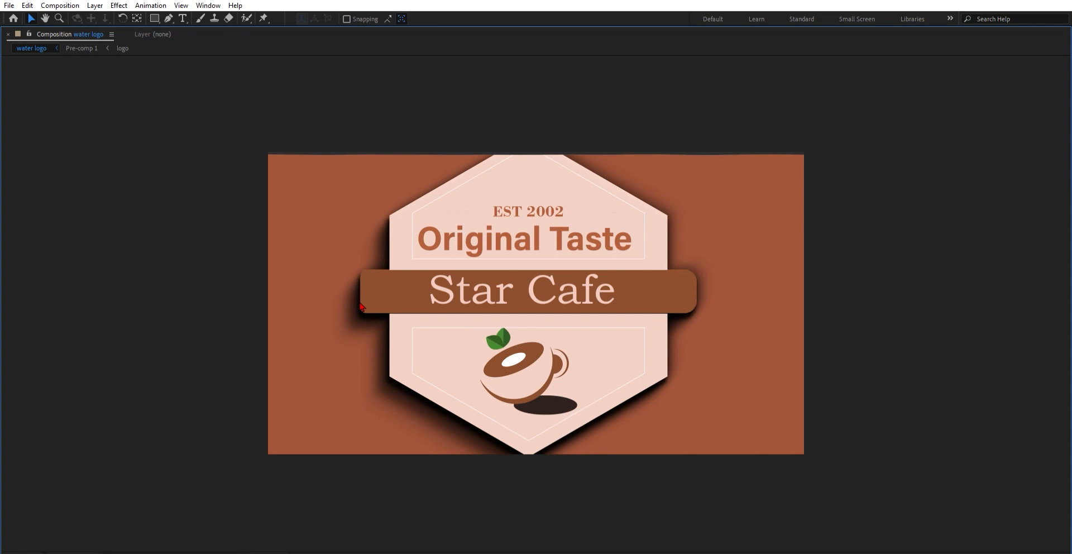
click(365, 306)
key(grave)
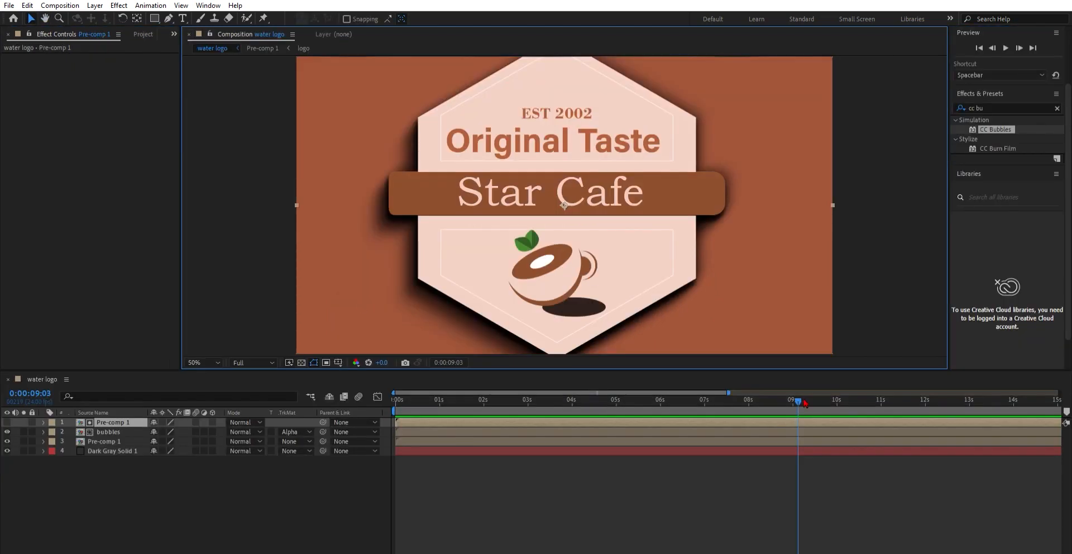
Step: Shorten the work area to end at about 8 seconds and preview the animation from the start
drag(802, 394, 386, 404)
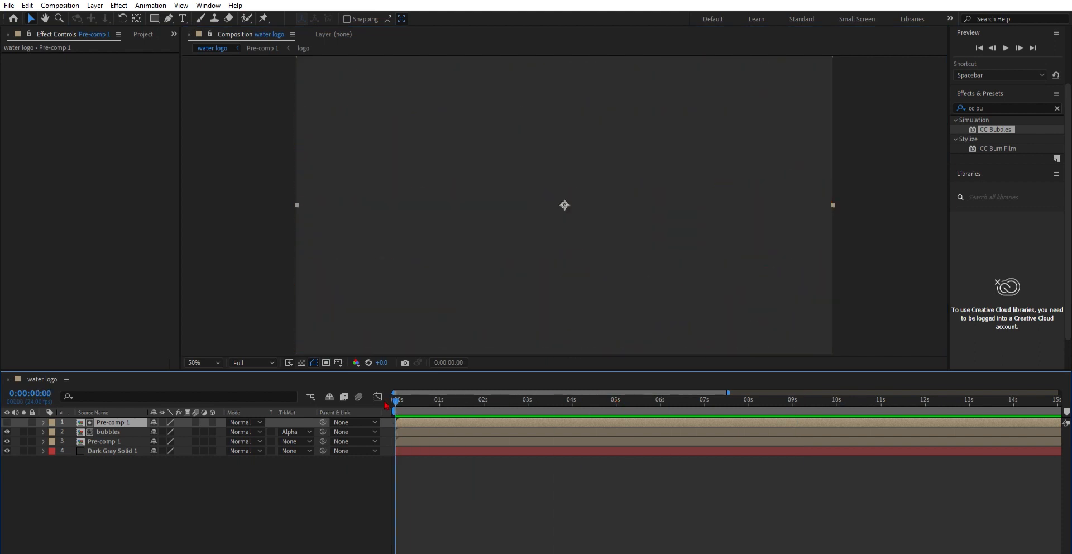
drag(422, 552, 392, 551)
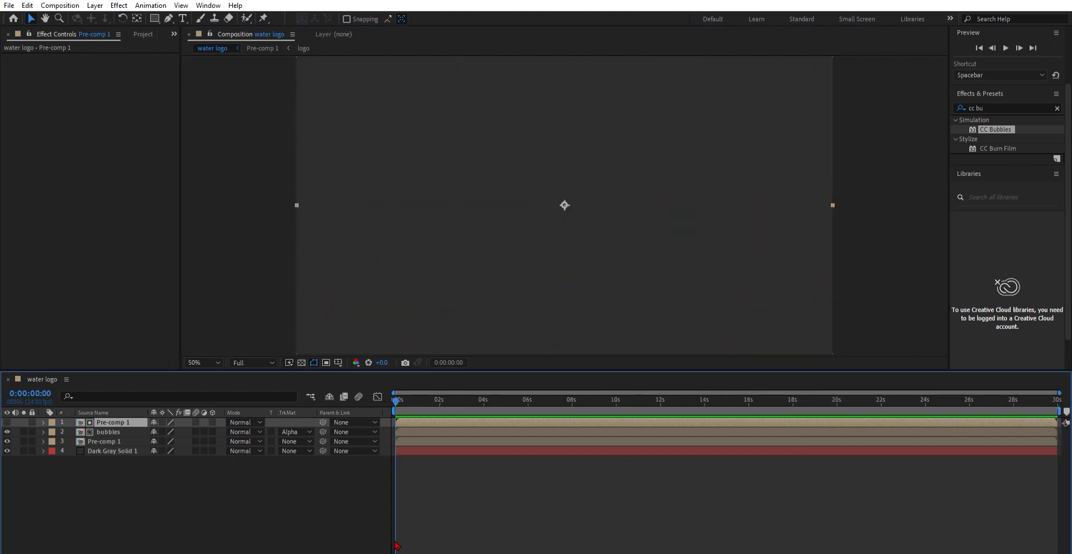
drag(1063, 400, 664, 420)
key(space)
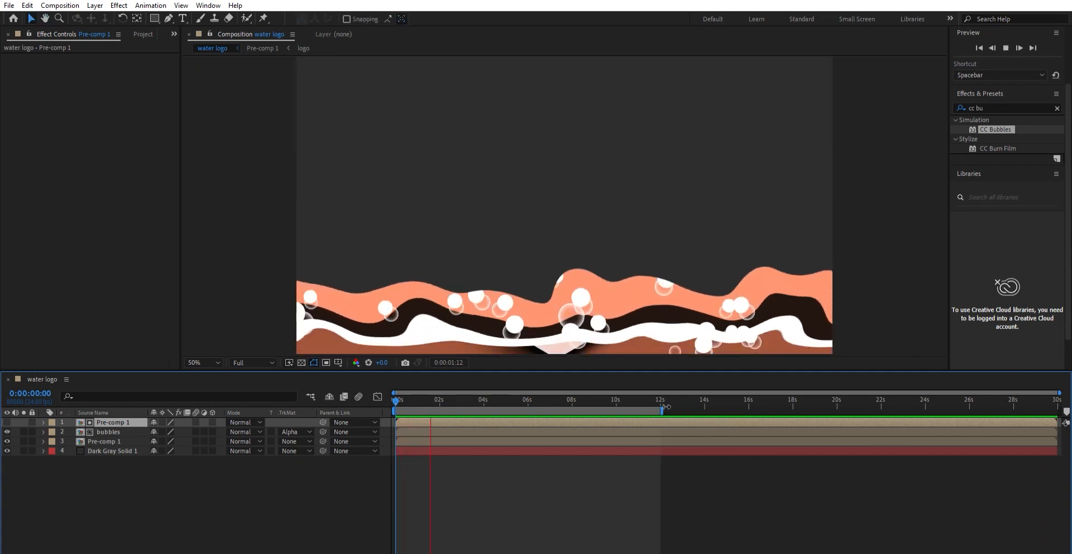
drag(662, 411, 574, 416)
key(space)
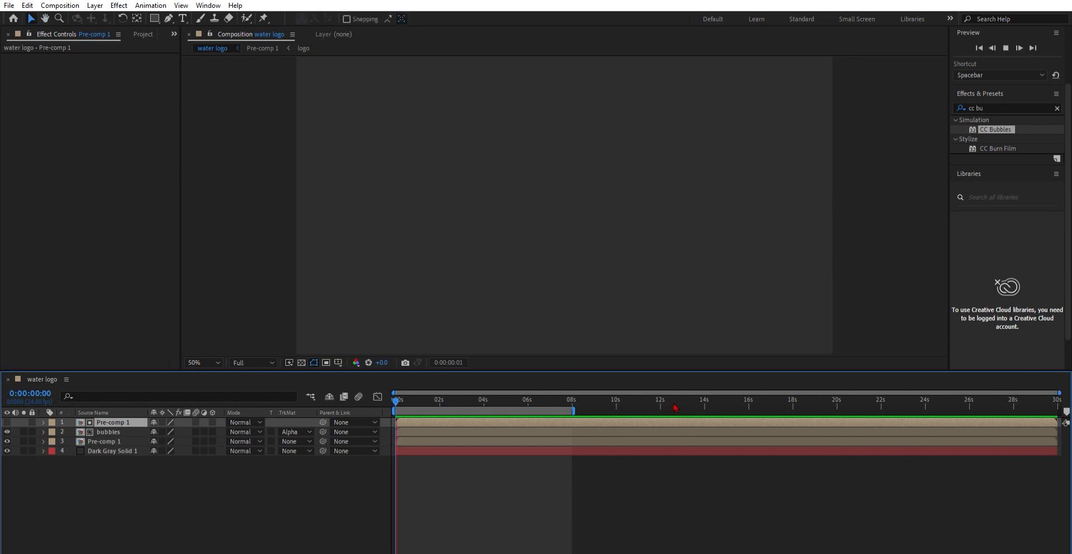